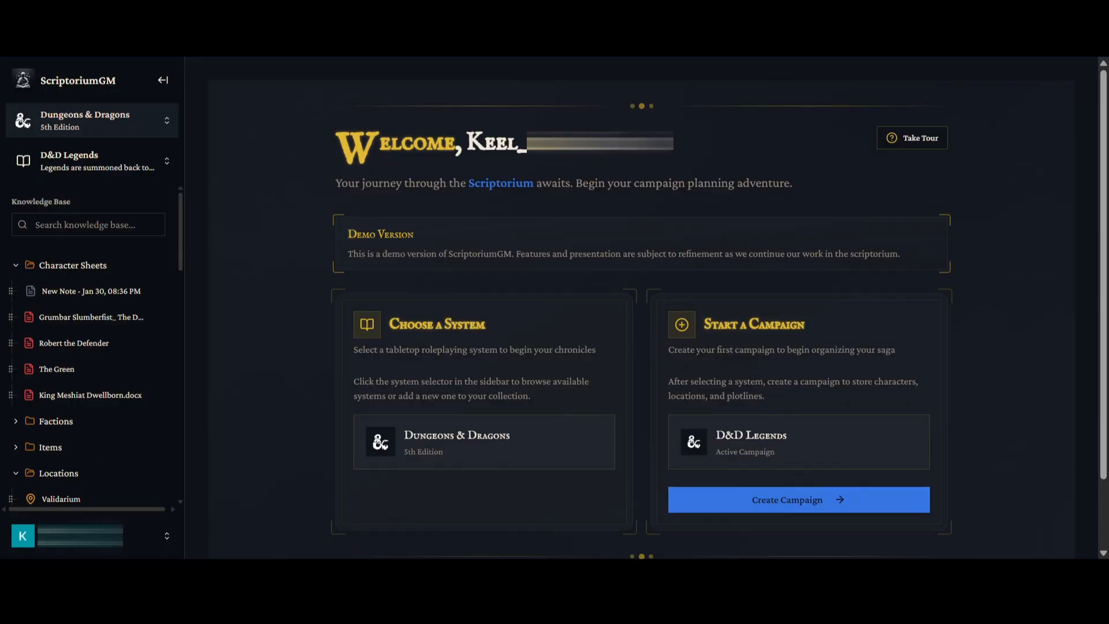
Step: Switch the game system to Contemporary Homebrew and start creating a new campaign in it
{"action": "left_click", "coordinate": [79, 122]}
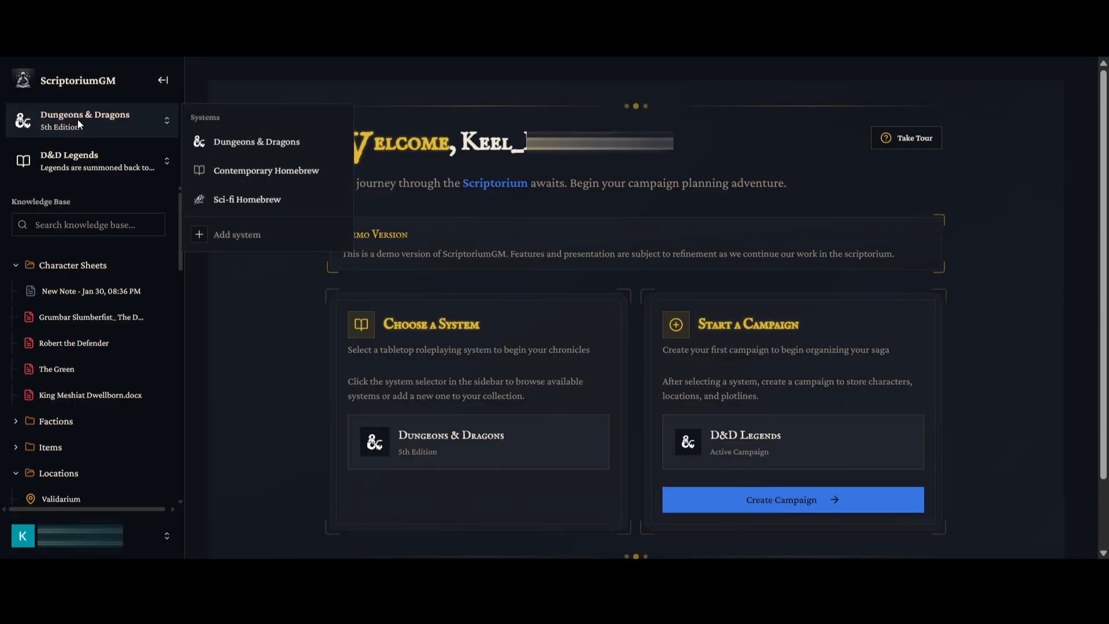
{"action": "left_click", "coordinate": [247, 171]}
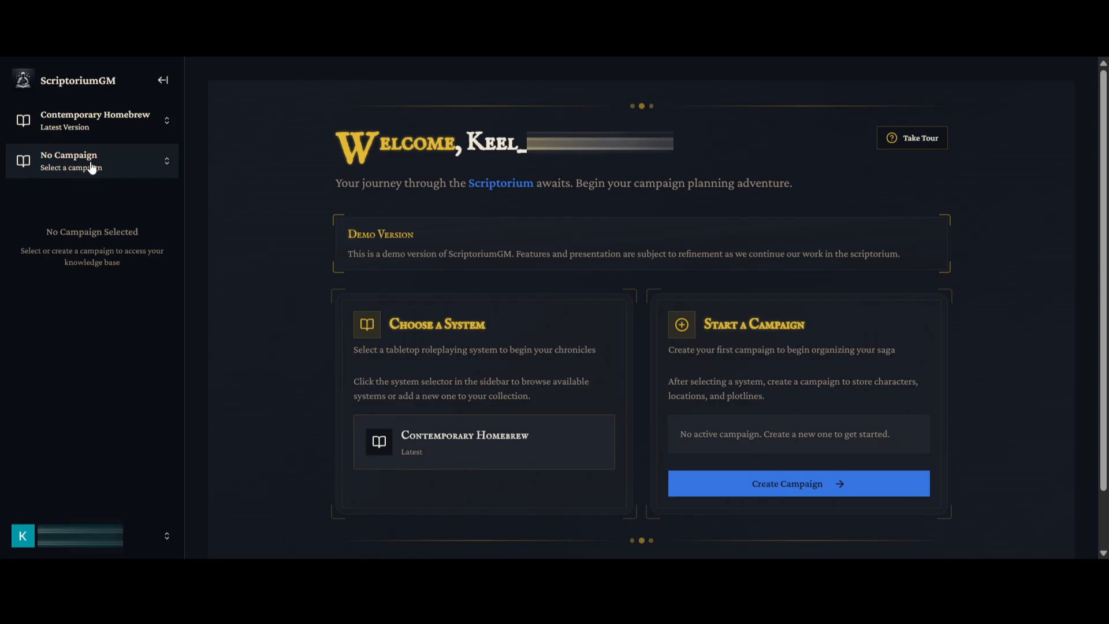
{"action": "left_click", "coordinate": [91, 167]}
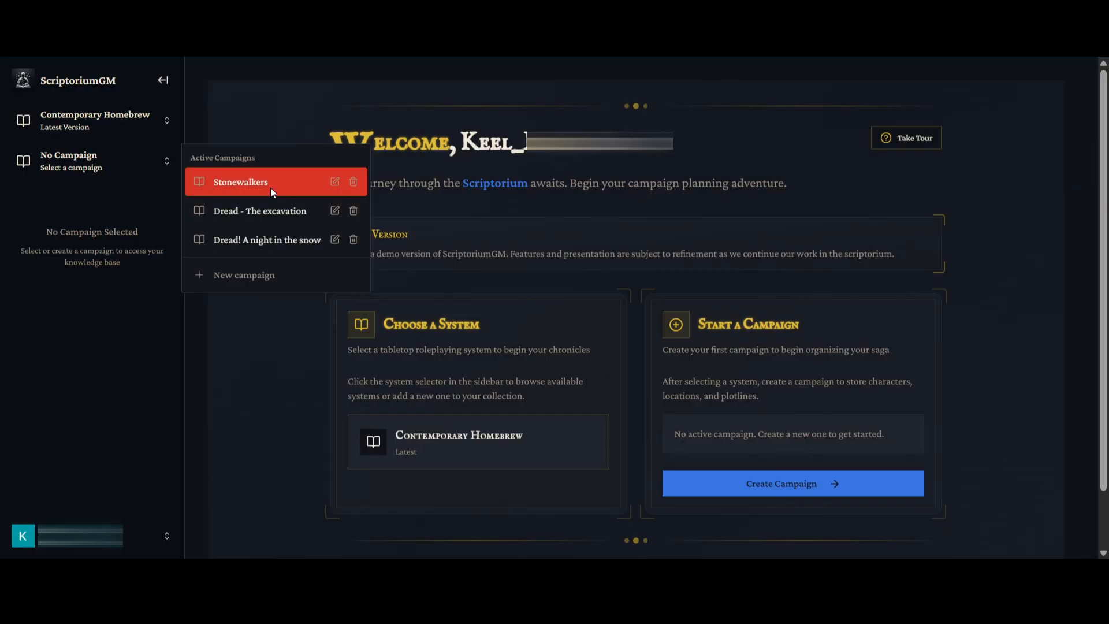
{"action": "left_click", "coordinate": [98, 164]}
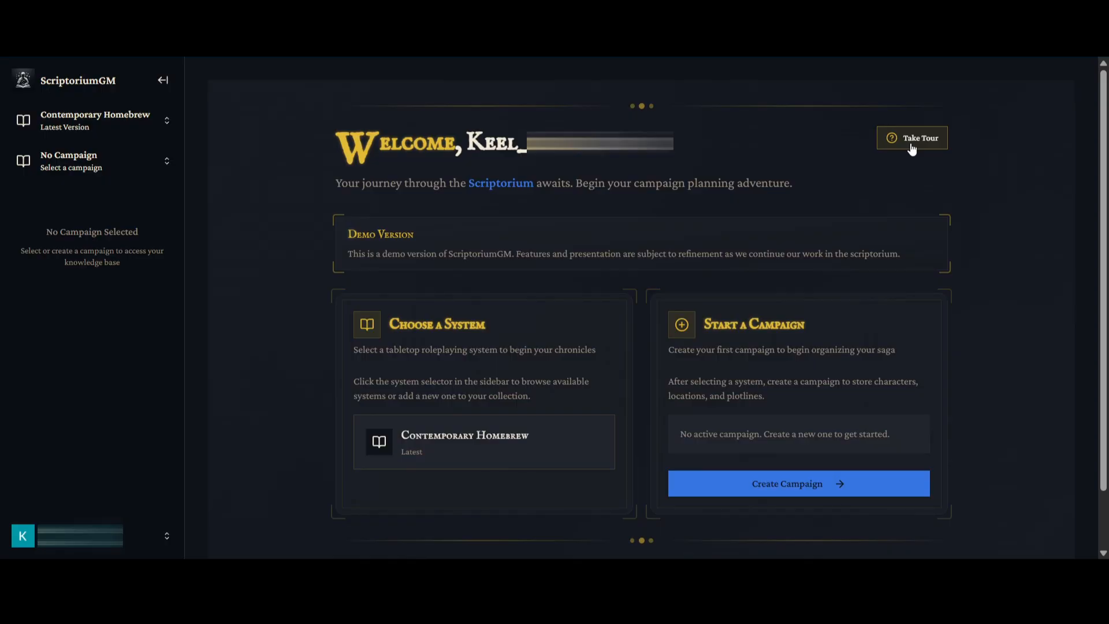
{"action": "left_click", "coordinate": [809, 491]}
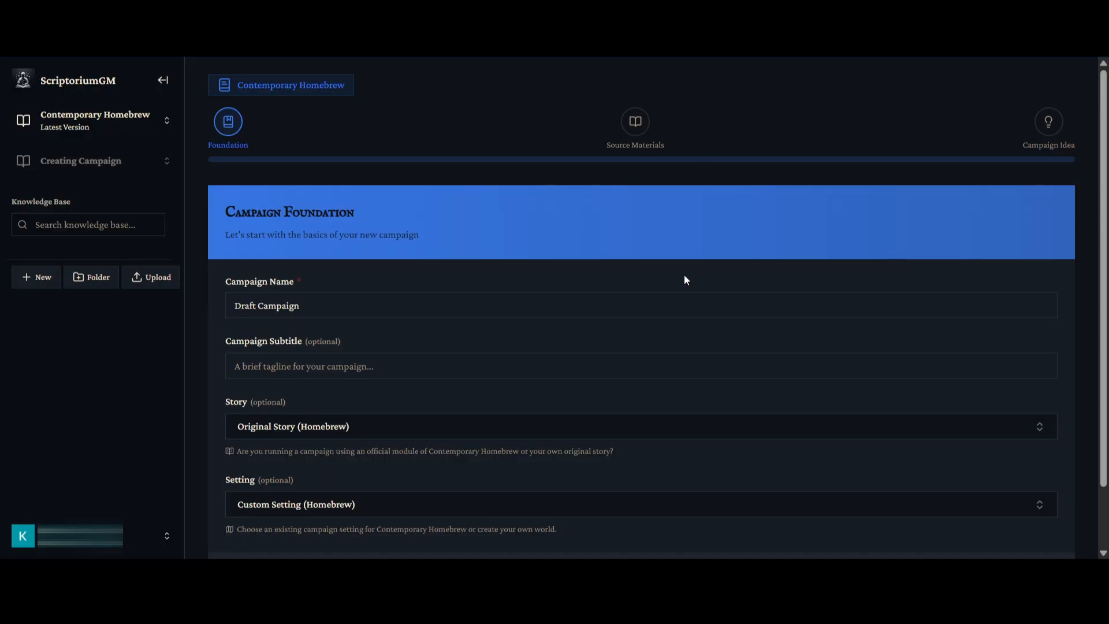
Step: Replace the draft campaign name with "The Slow Death of Magic"
{"action": "left_click_drag", "start_coordinate": [339, 309], "coordinate": [209, 313]}
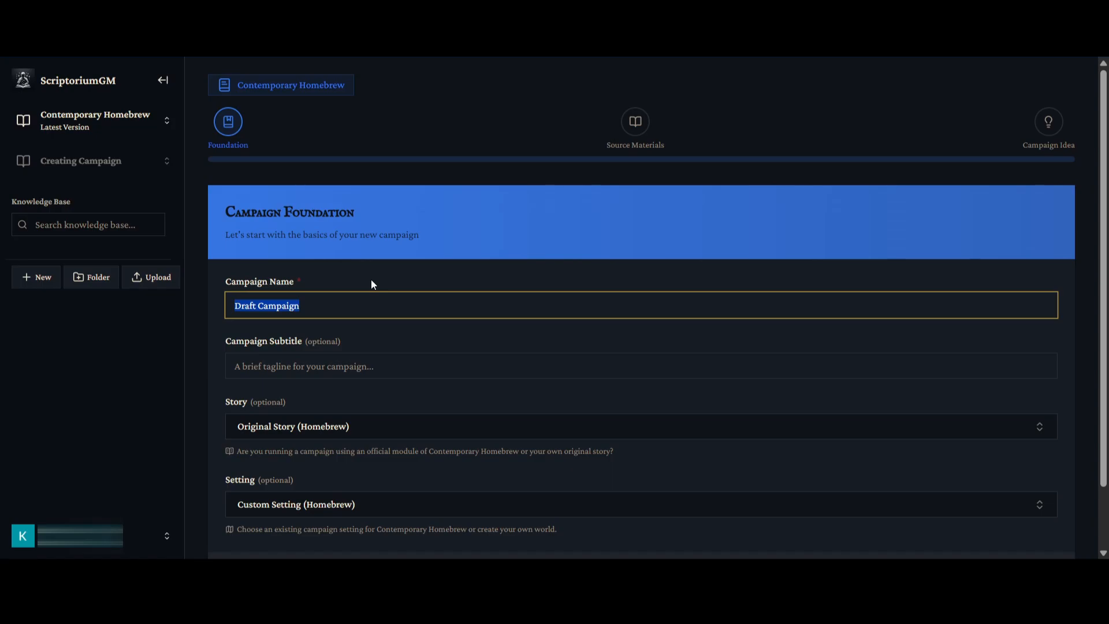
{"action": "type", "text": "The Magic"}
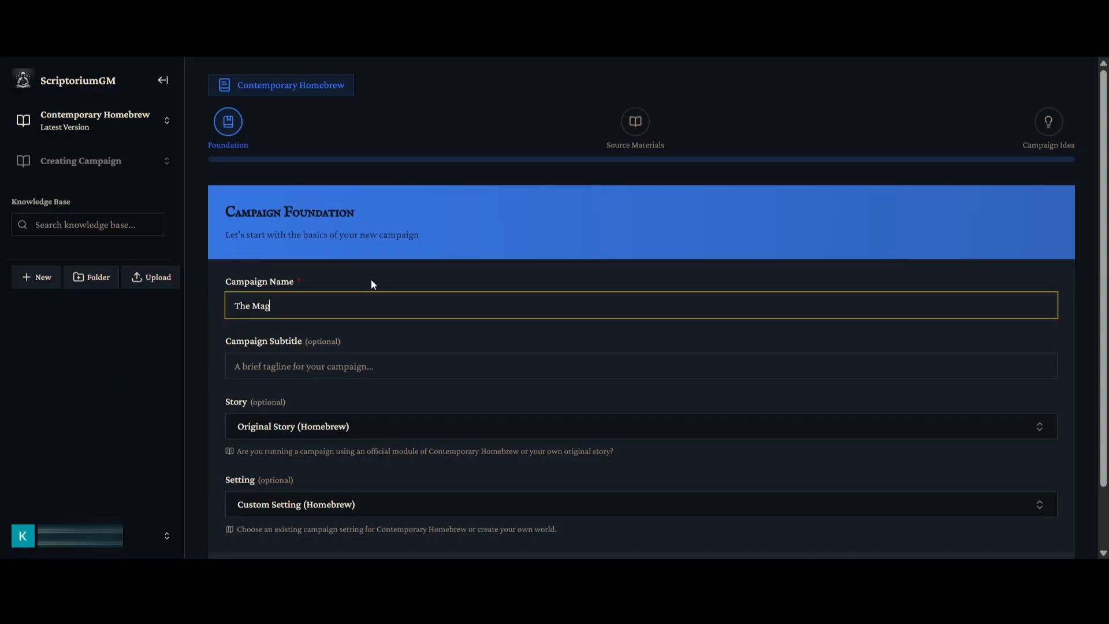
{"action": "key", "text": "BackSpace"}
{"action": "key", "text": "BackSpace"}
{"action": "key", "text": "BackSpace"}
{"action": "key", "text": "BackSpace"}
{"action": "key", "text": "BackSpace"}
{"action": "type", "text": "Slow Death of Magic"}
Step: Enter the campaign subtitle "Magic is dying, and we need to figure out why"
{"action": "left_click", "coordinate": [316, 368]}
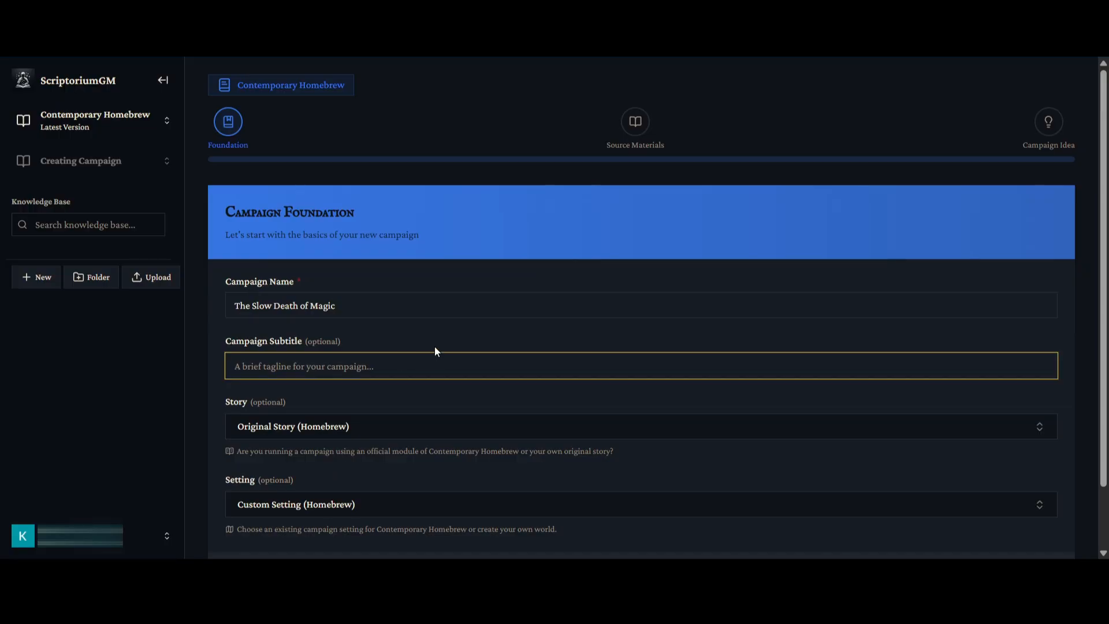
{"action": "type", "text": "Magic is"}
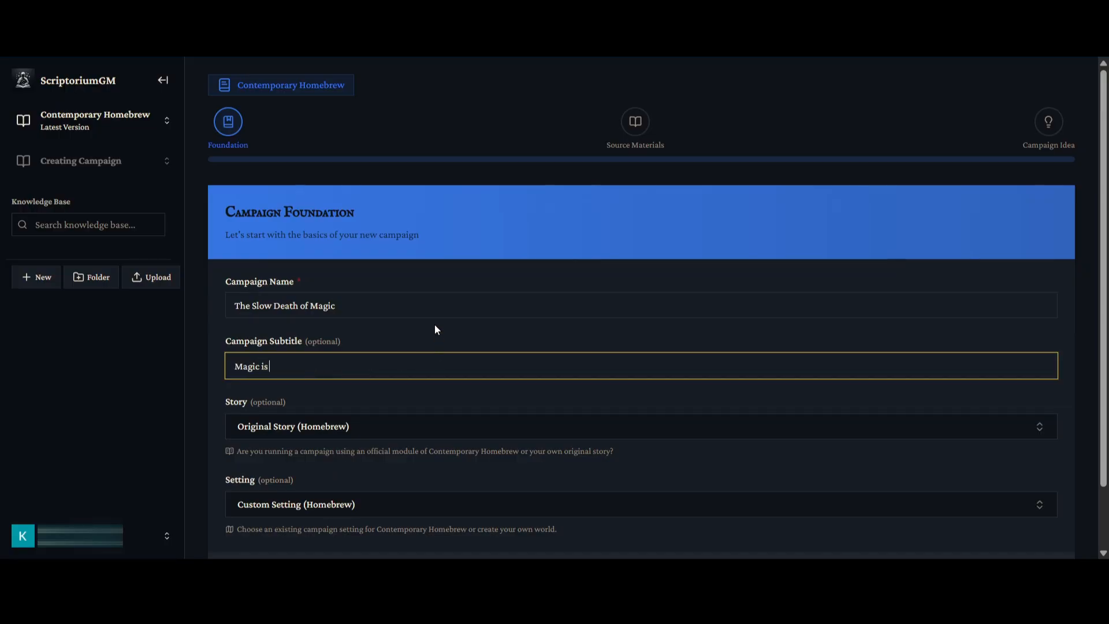
{"action": "type", "text": " dying, and we need to figur"}
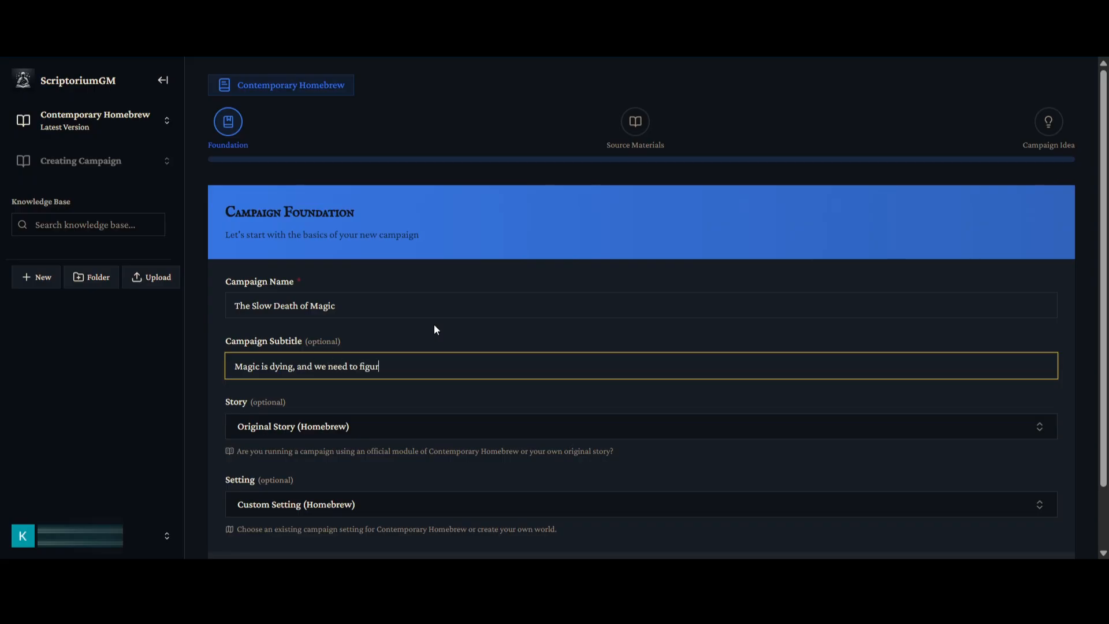
{"action": "type", "text": "e out why"}
Step: Check the story and setting choices, keep Original Story (Homebrew) and Custom Setting (Homebrew), and continue to the source materials
{"action": "scroll", "coordinate": [393, 315], "scroll_direction": "down", "scroll_amount": 1}
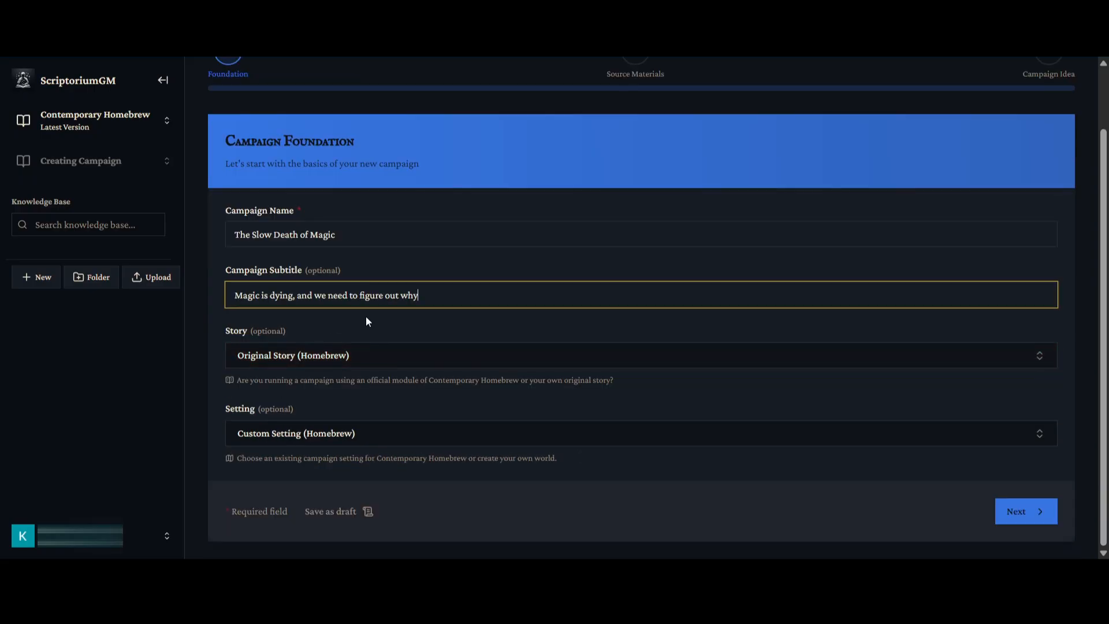
{"action": "left_click", "coordinate": [360, 362]}
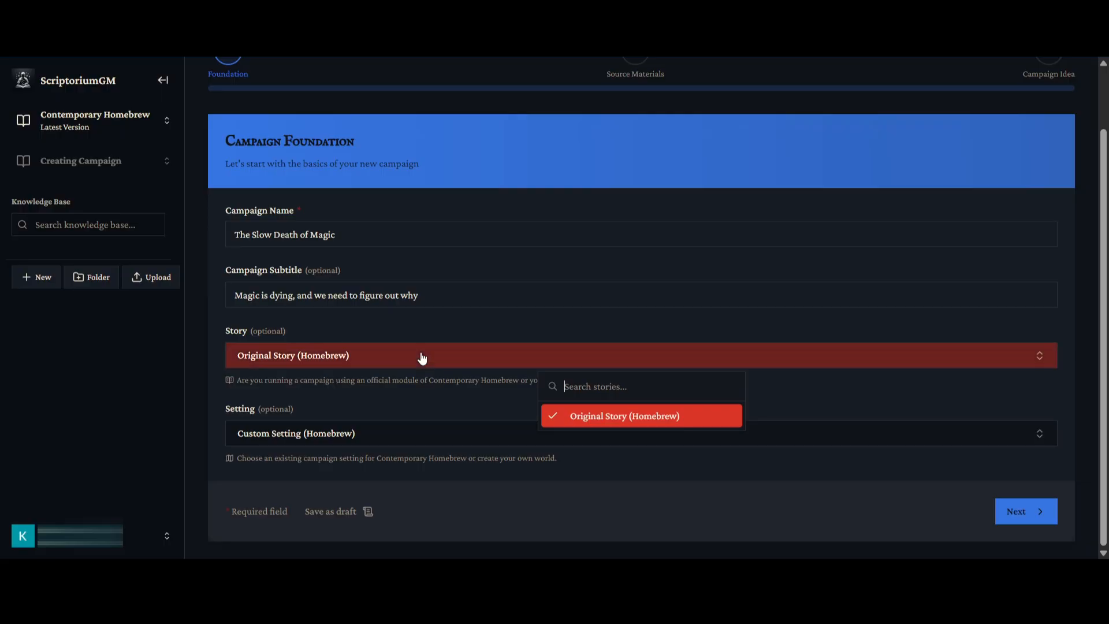
{"action": "left_click", "coordinate": [385, 379]}
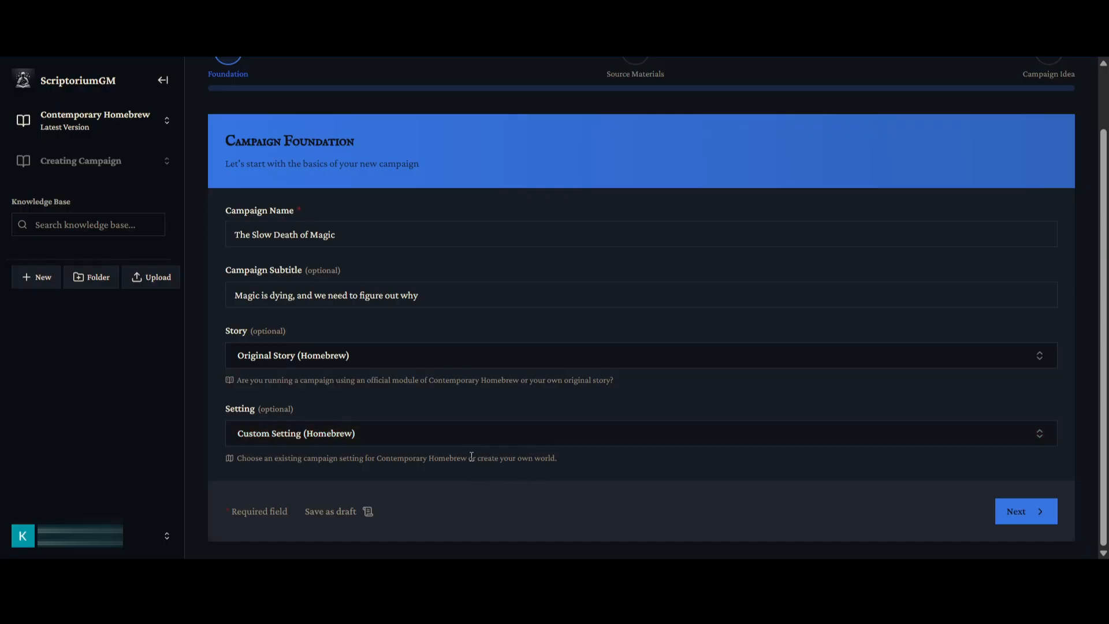
{"action": "left_click", "coordinate": [485, 434]}
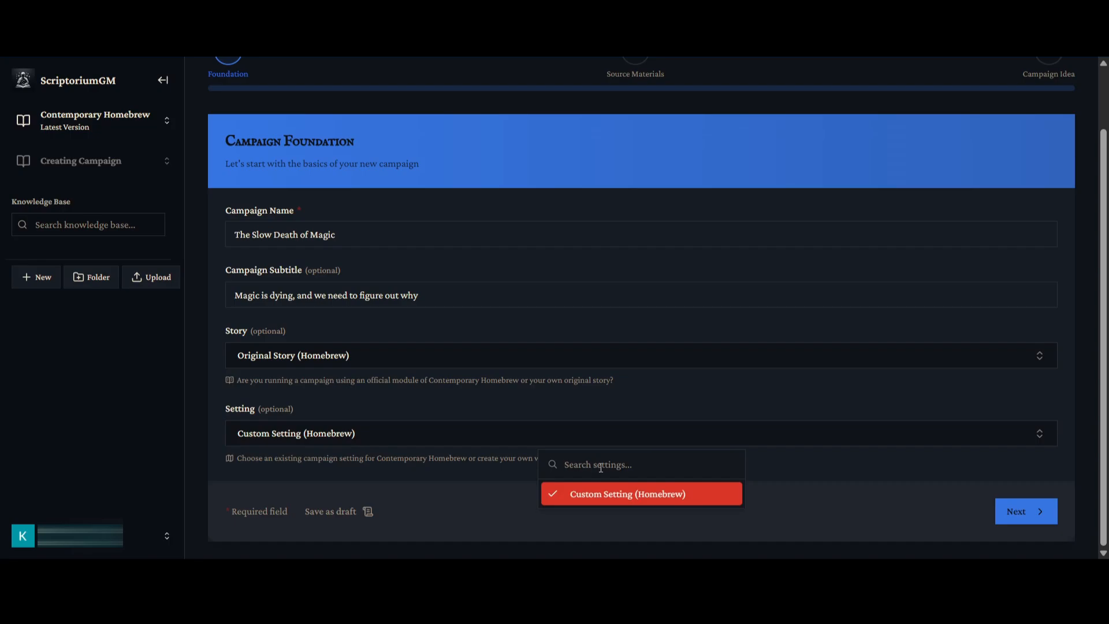
{"action": "left_click", "coordinate": [468, 462]}
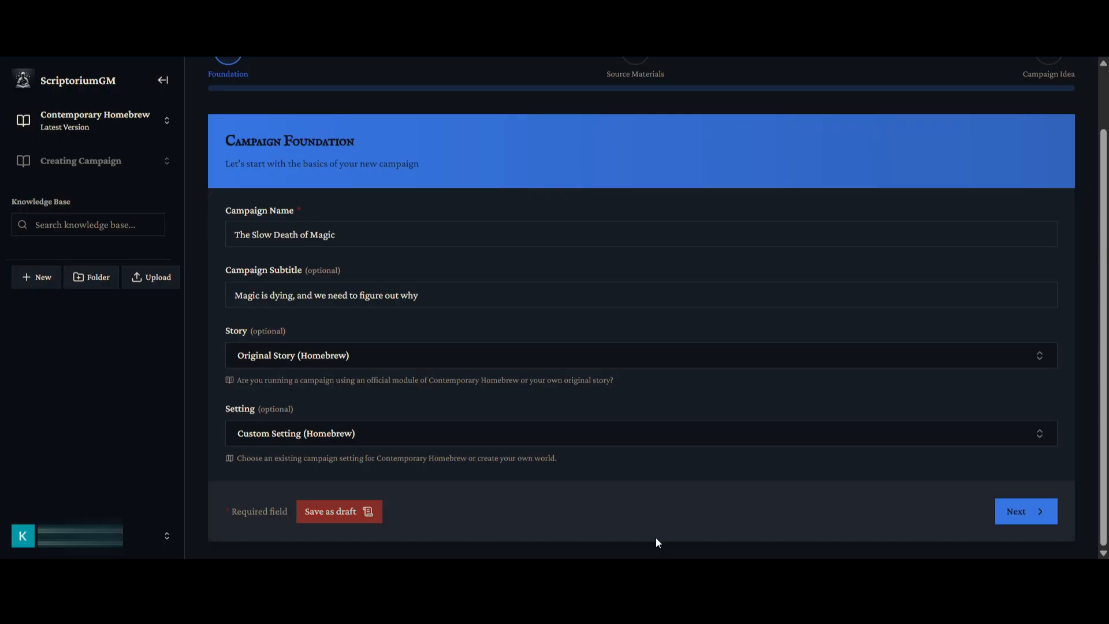
{"action": "left_click", "coordinate": [1017, 515]}
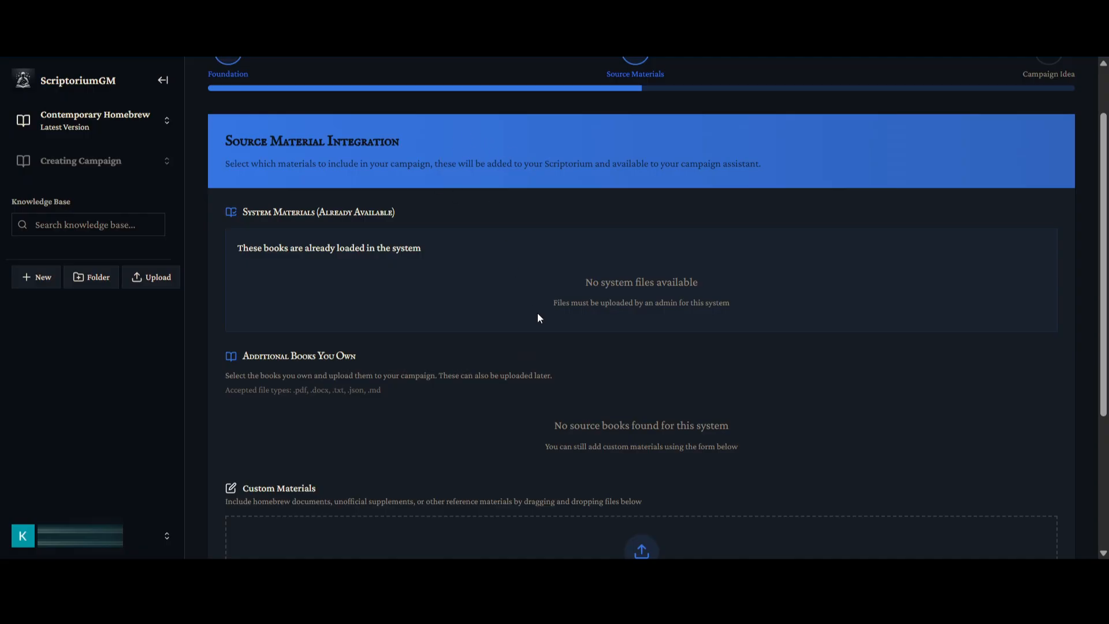
Step: Examine the system materials, additional books and custom materials sections of the source material stage
{"action": "scroll", "coordinate": [538, 315], "scroll_direction": "up", "scroll_amount": 2}
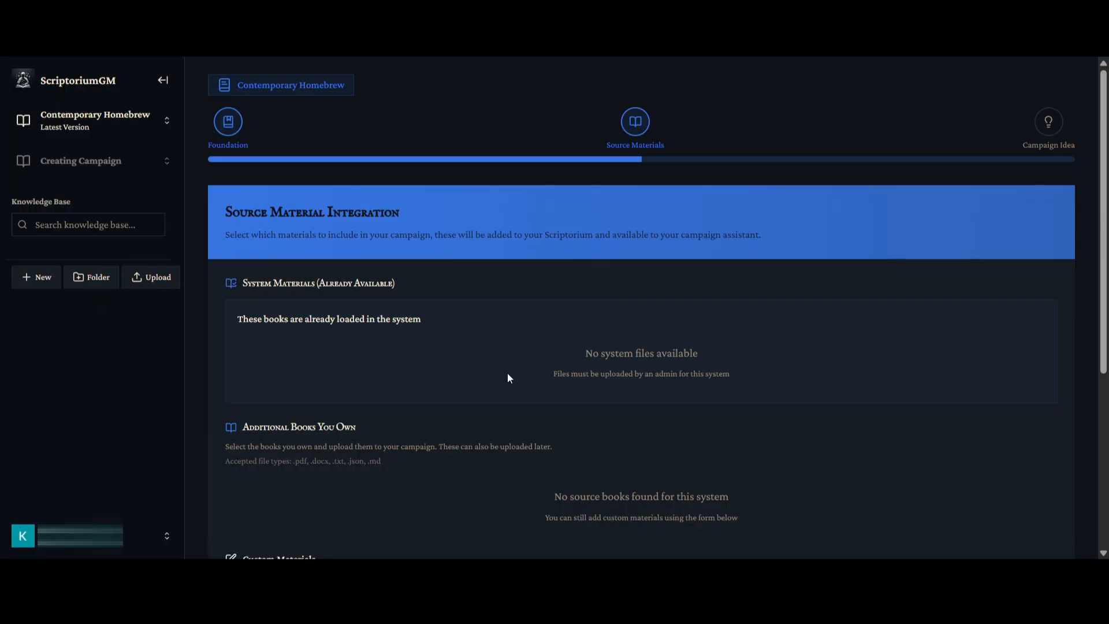
{"action": "scroll", "coordinate": [506, 375], "scroll_direction": "down", "scroll_amount": 2}
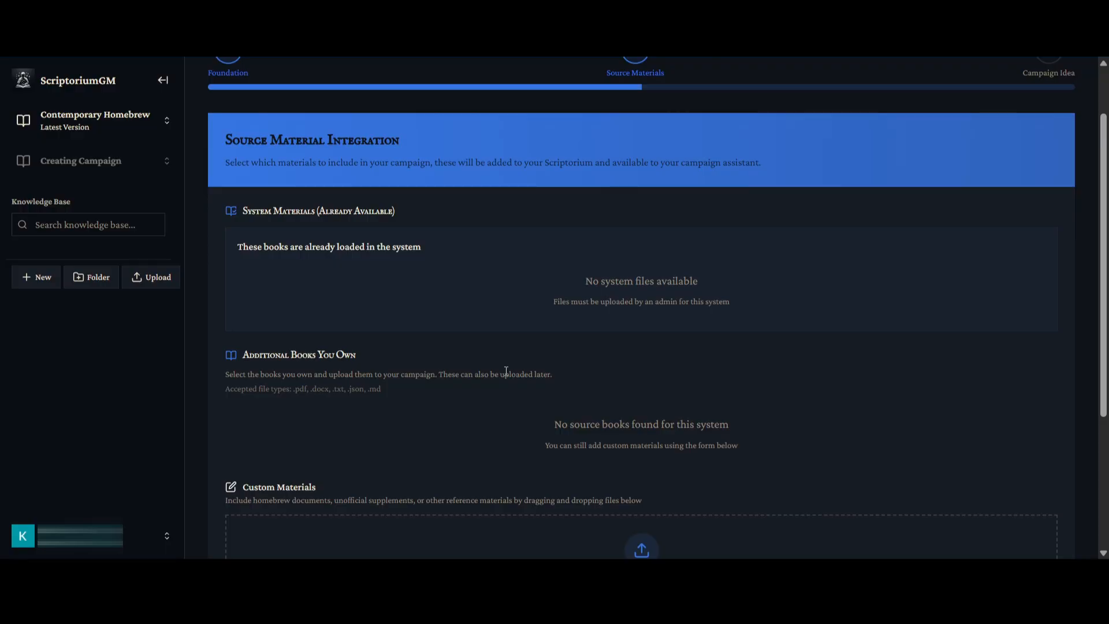
{"action": "scroll", "coordinate": [501, 431], "scroll_direction": "up", "scroll_amount": 2}
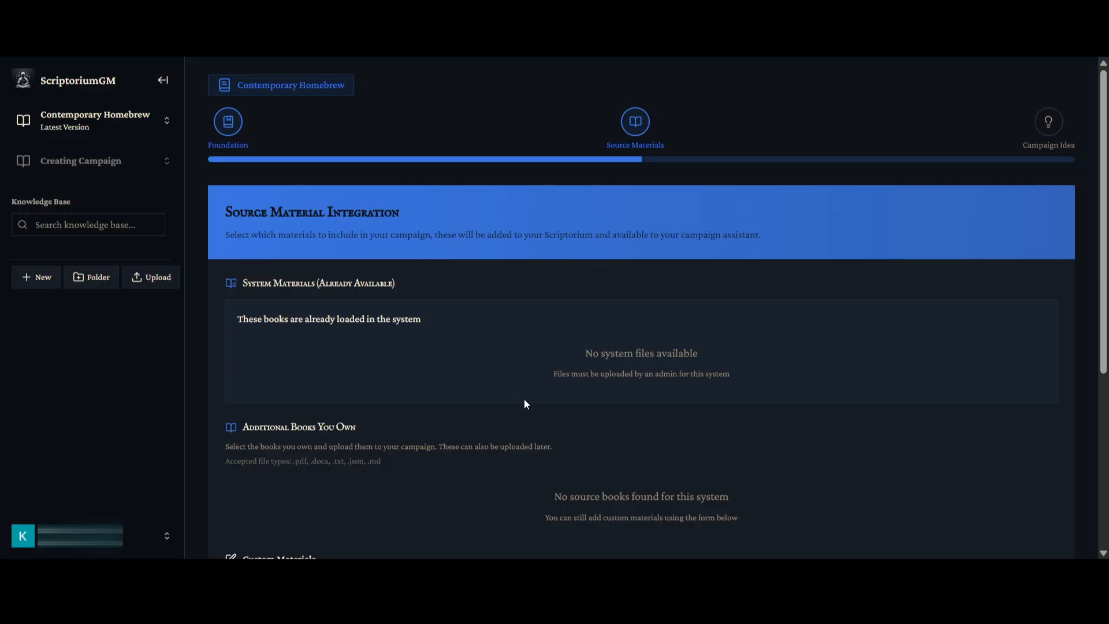
{"action": "scroll", "coordinate": [522, 392], "scroll_direction": "down", "scroll_amount": 5}
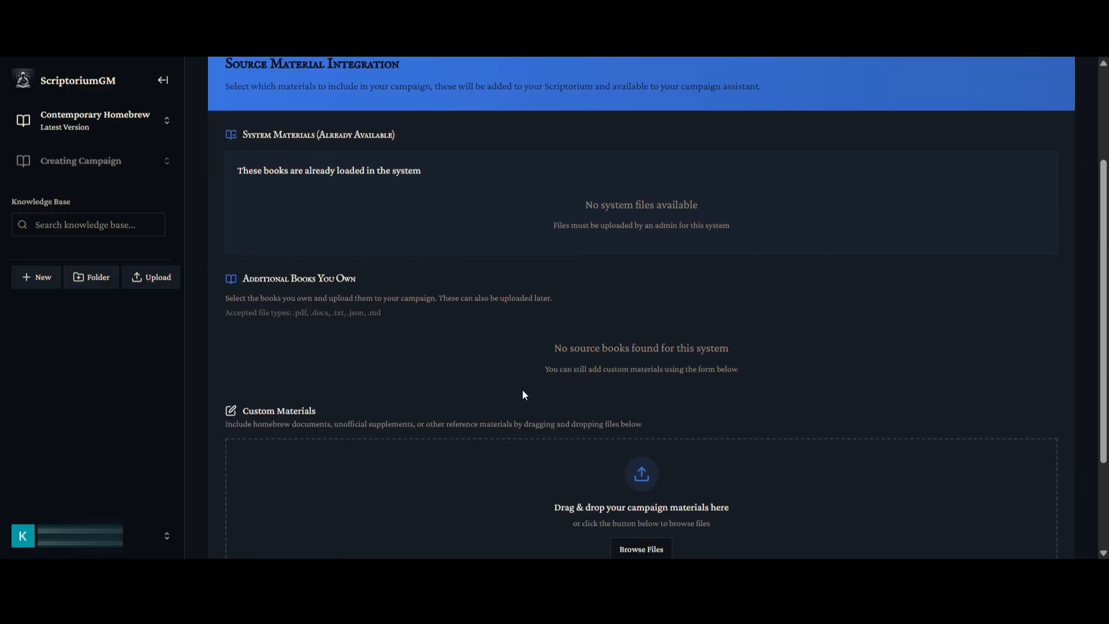
{"action": "scroll", "coordinate": [396, 301], "scroll_direction": "up", "scroll_amount": 3}
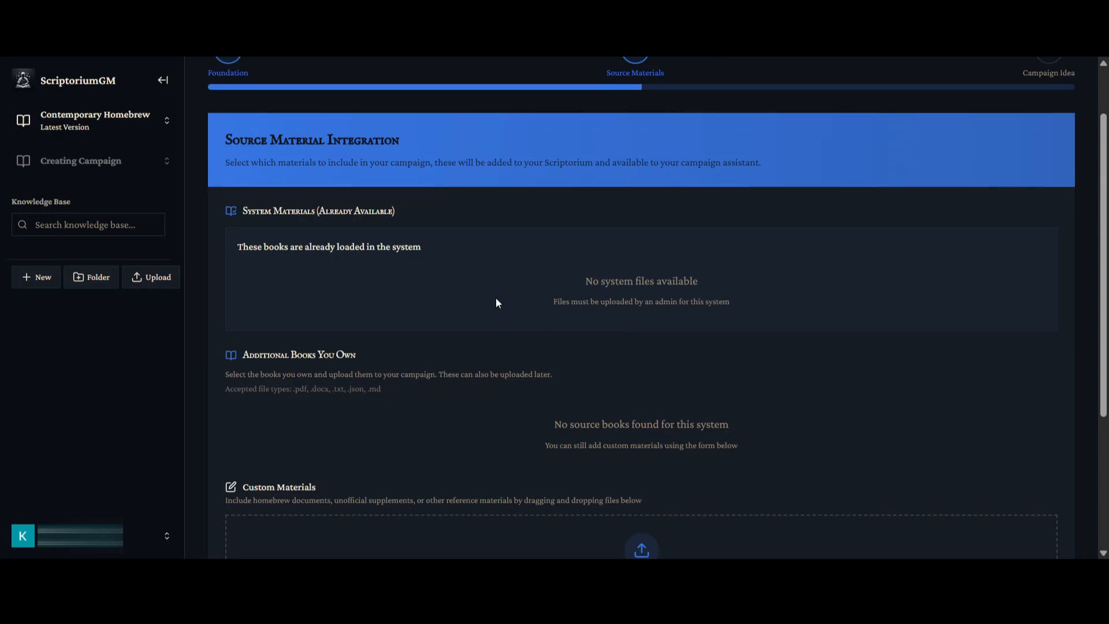
{"action": "scroll", "coordinate": [543, 290], "scroll_direction": "down", "scroll_amount": 1}
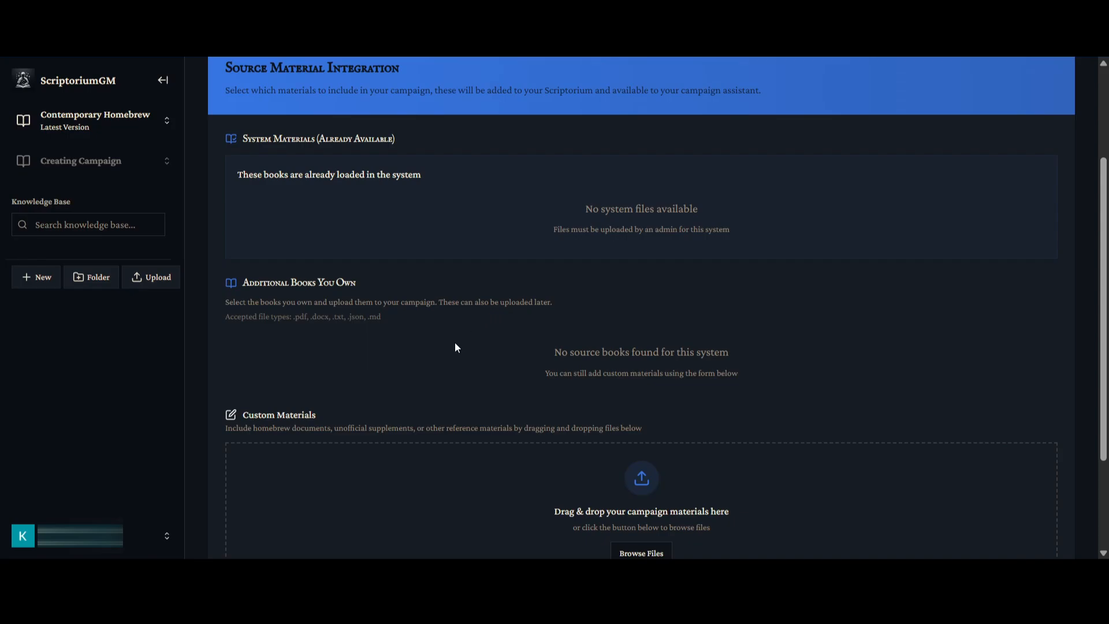
{"action": "scroll", "coordinate": [455, 347], "scroll_direction": "down", "scroll_amount": 1}
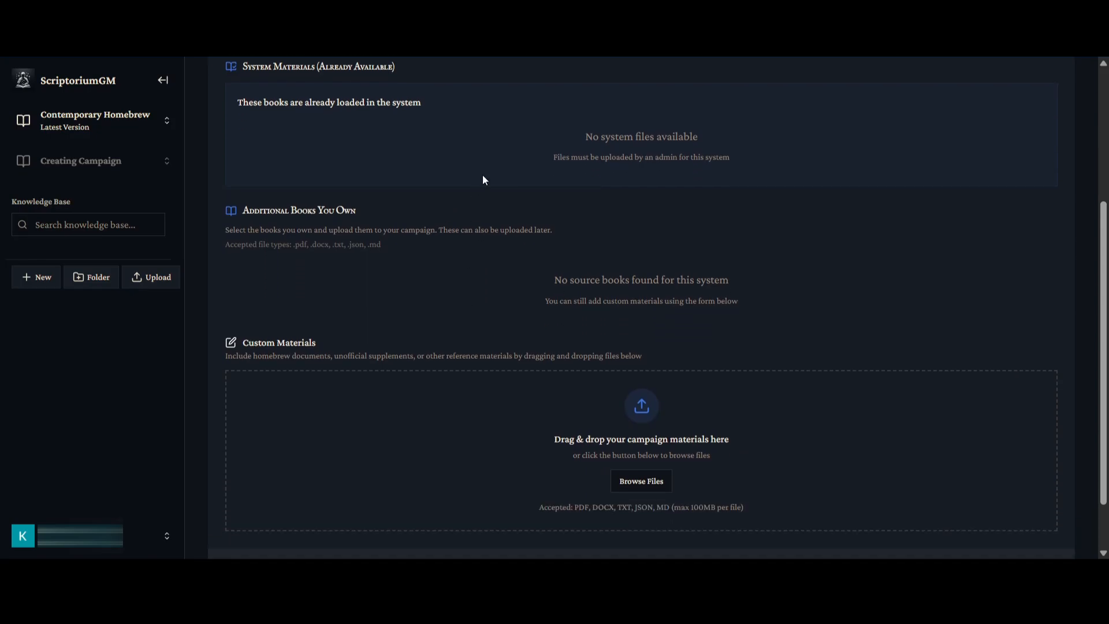
{"action": "scroll", "coordinate": [513, 337], "scroll_direction": "down", "scroll_amount": 1}
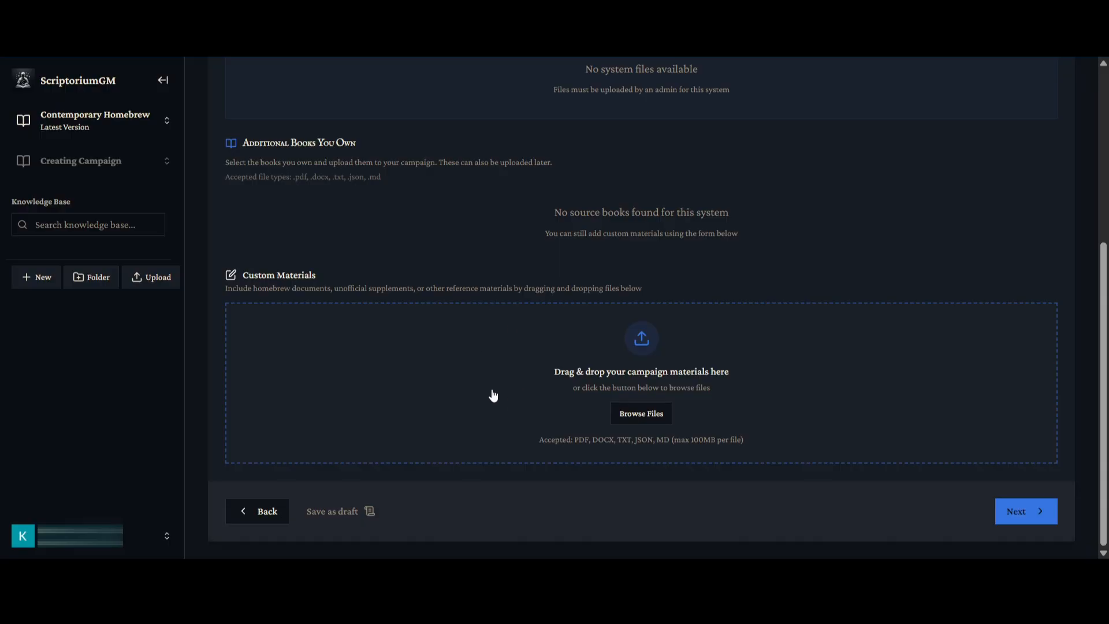
{"action": "scroll", "coordinate": [490, 396], "scroll_direction": "up", "scroll_amount": 1}
{"action": "scroll", "coordinate": [491, 397], "scroll_direction": "down", "scroll_amount": 1}
Step: Continue to the campaign idea stage without adding source materials and review the World Ideas questions
{"action": "left_click", "coordinate": [1021, 517]}
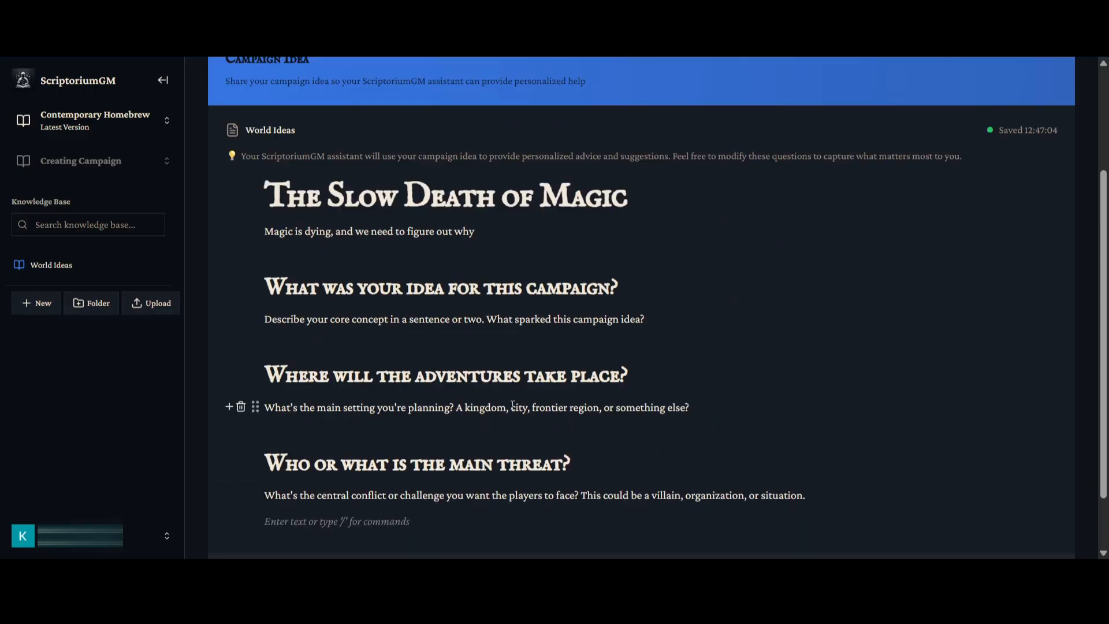
{"action": "scroll", "coordinate": [514, 414], "scroll_direction": "up", "scroll_amount": 2}
{"action": "scroll", "coordinate": [512, 415], "scroll_direction": "down", "scroll_amount": 5}
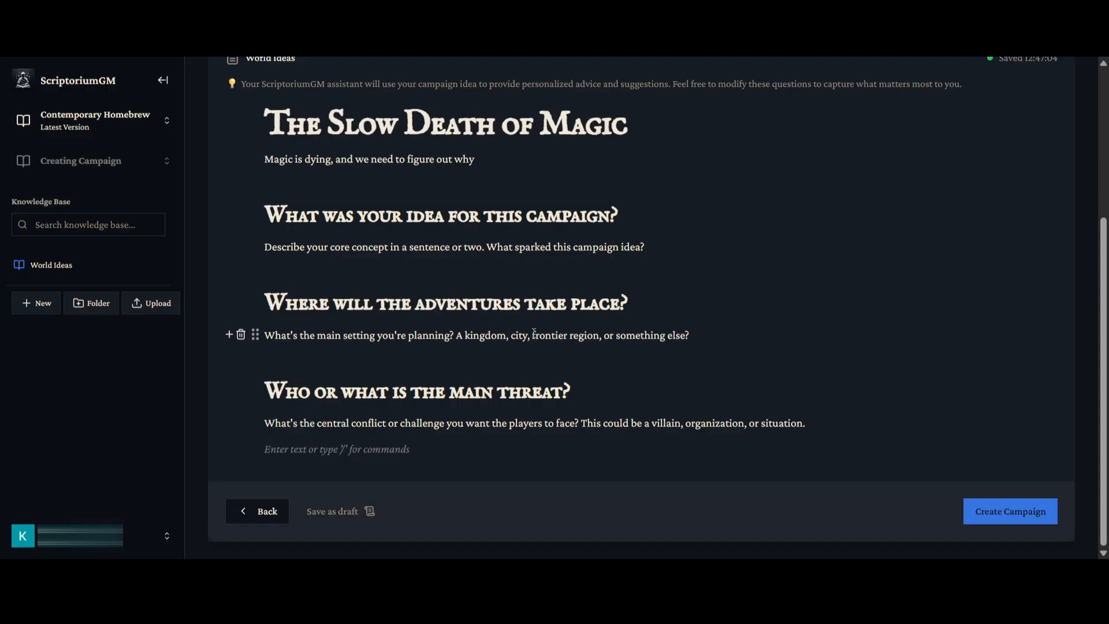
{"action": "scroll", "coordinate": [534, 333], "scroll_direction": "up", "scroll_amount": 2}
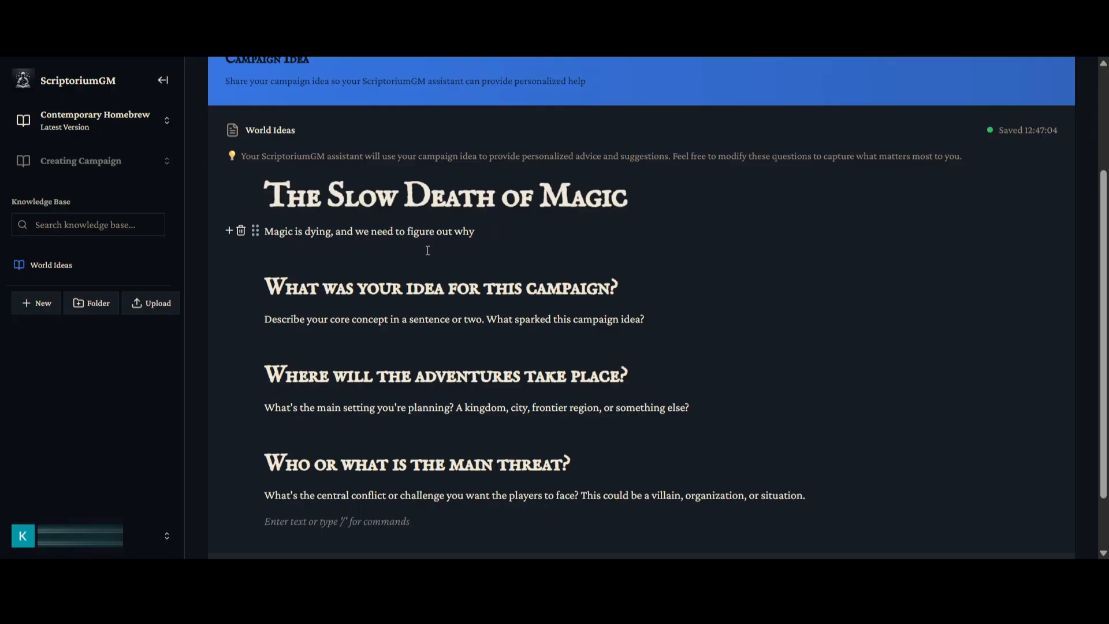
{"action": "scroll", "coordinate": [347, 243], "scroll_direction": "down", "scroll_amount": 1}
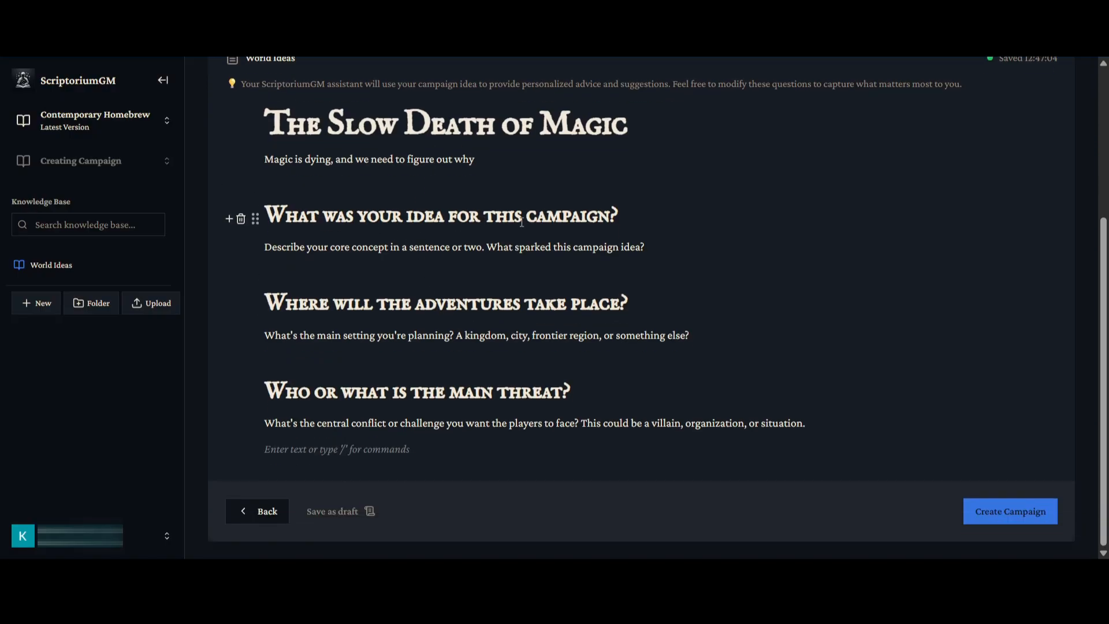
Step: Replace the placeholder under the campaign idea question with "A world of high magic, where the magic is fading,"
{"action": "left_click_drag", "start_coordinate": [645, 247], "coordinate": [265, 250]}
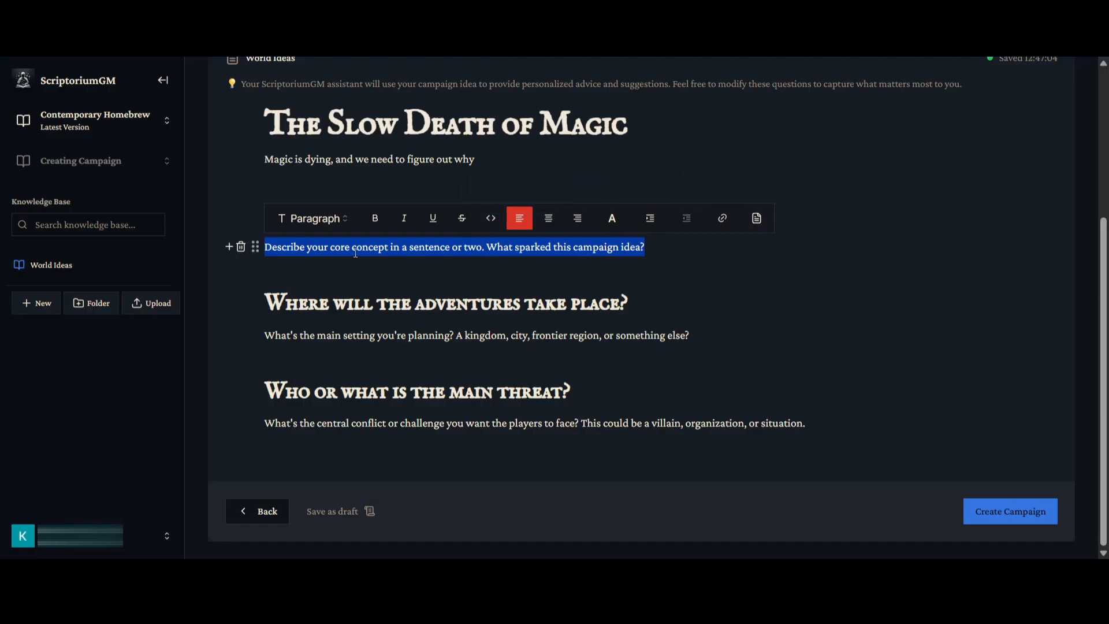
{"action": "left_click", "coordinate": [273, 246]}
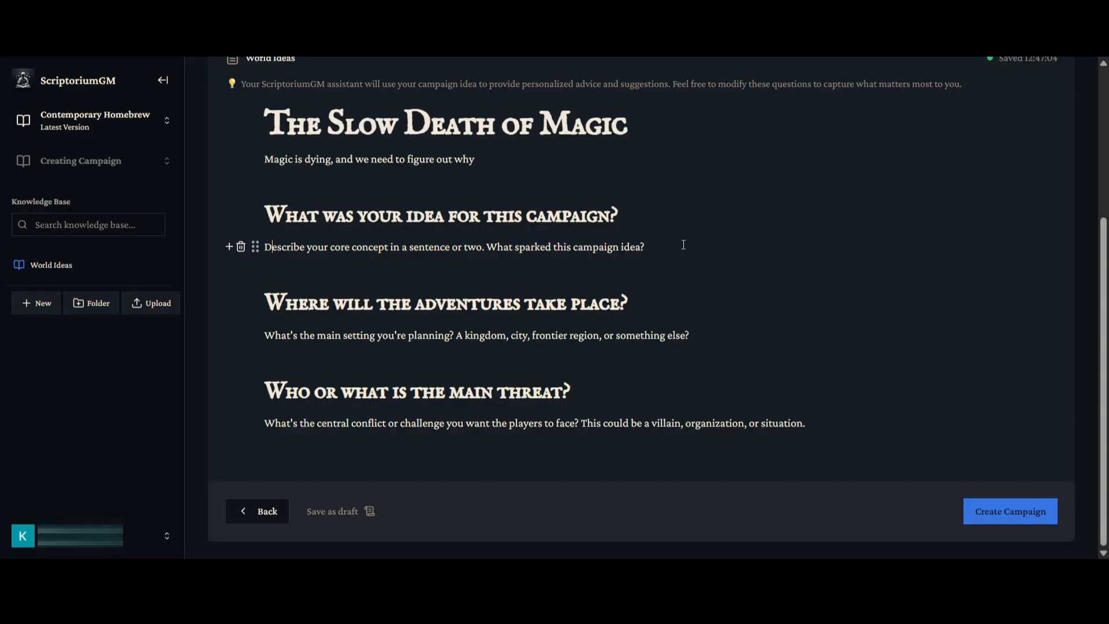
{"action": "left_click_drag", "start_coordinate": [287, 251], "coordinate": [654, 249]}
{"action": "key", "text": "BackSpace"}
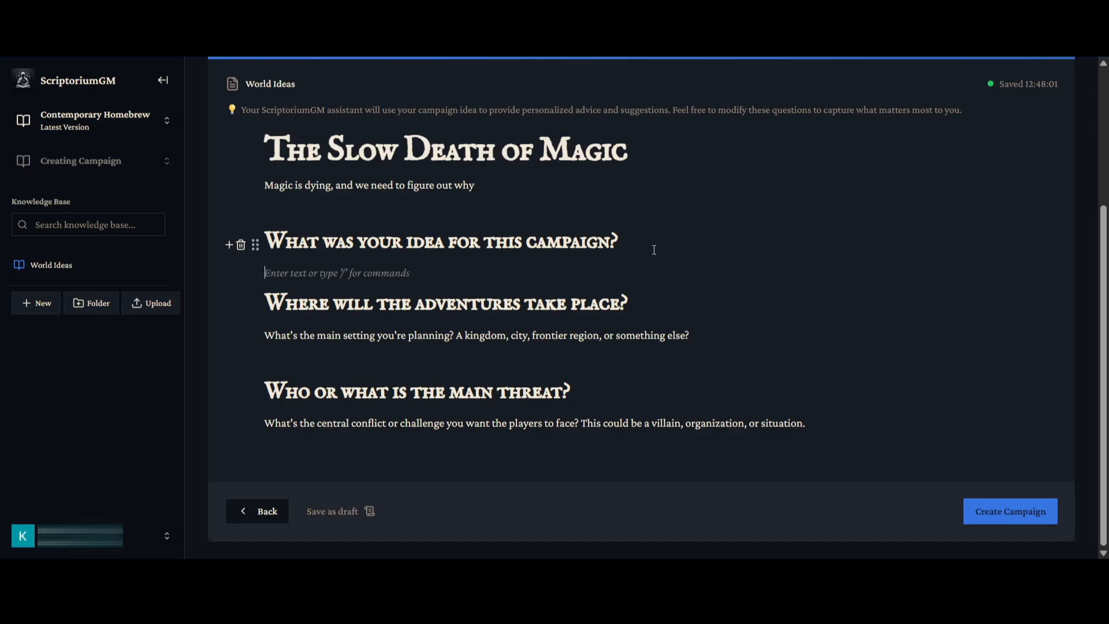
{"action": "type", "text": "A world of"}
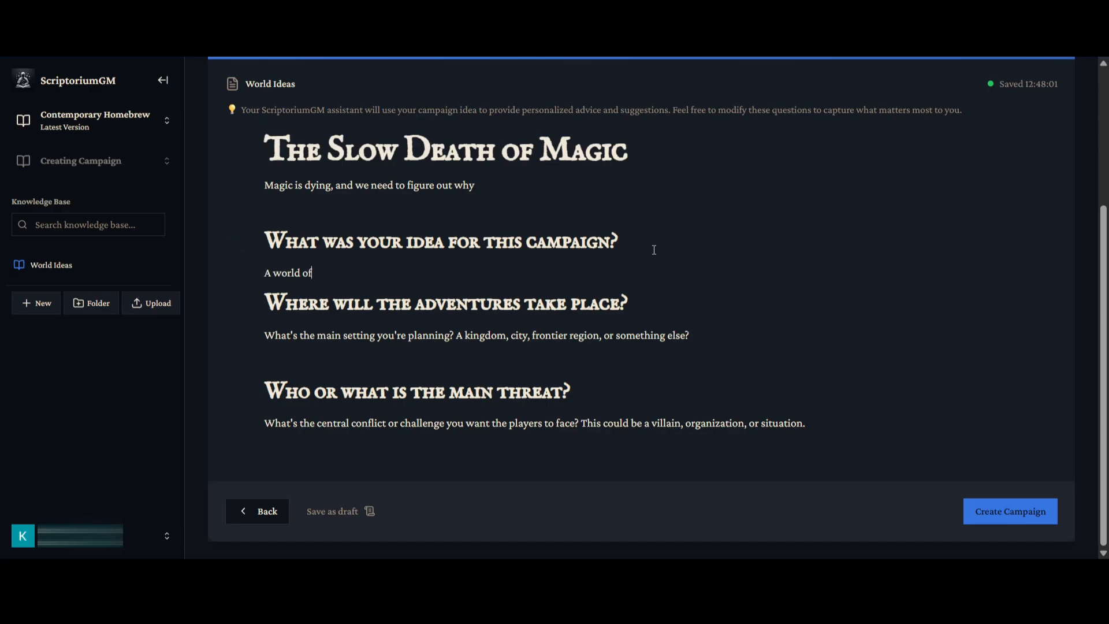
{"action": "type", "text": " high magic, where"}
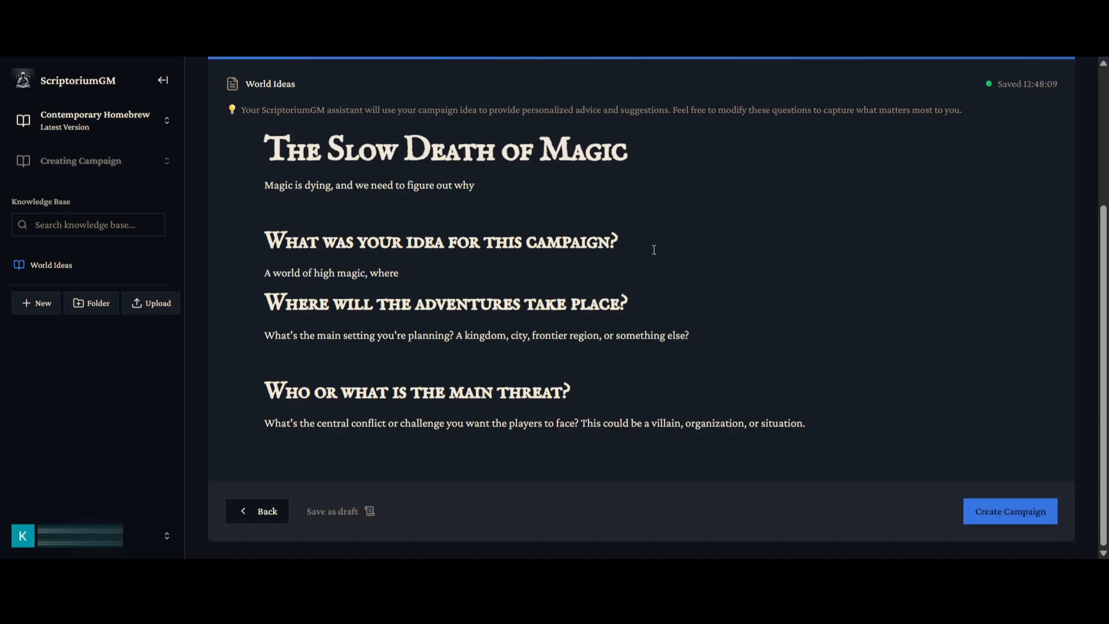
{"action": "type", "text": " the magic is fading, a"}
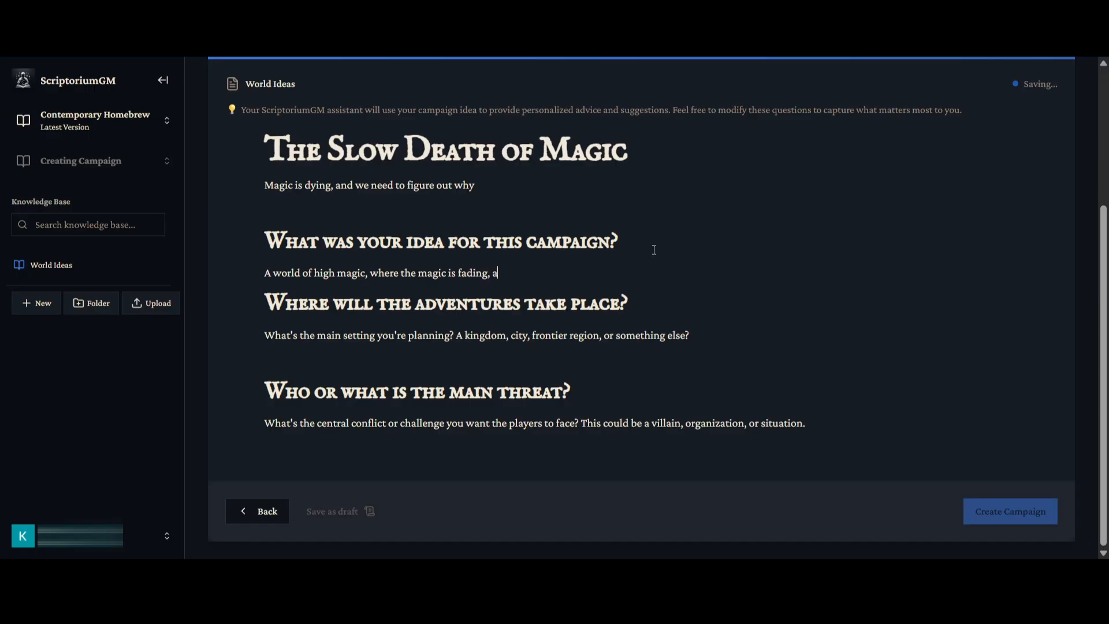
Step: Complete the campaign idea answer with "and the mages are very keen to figure out why, and to prevent it."
{"action": "type", "text": "nd the"}
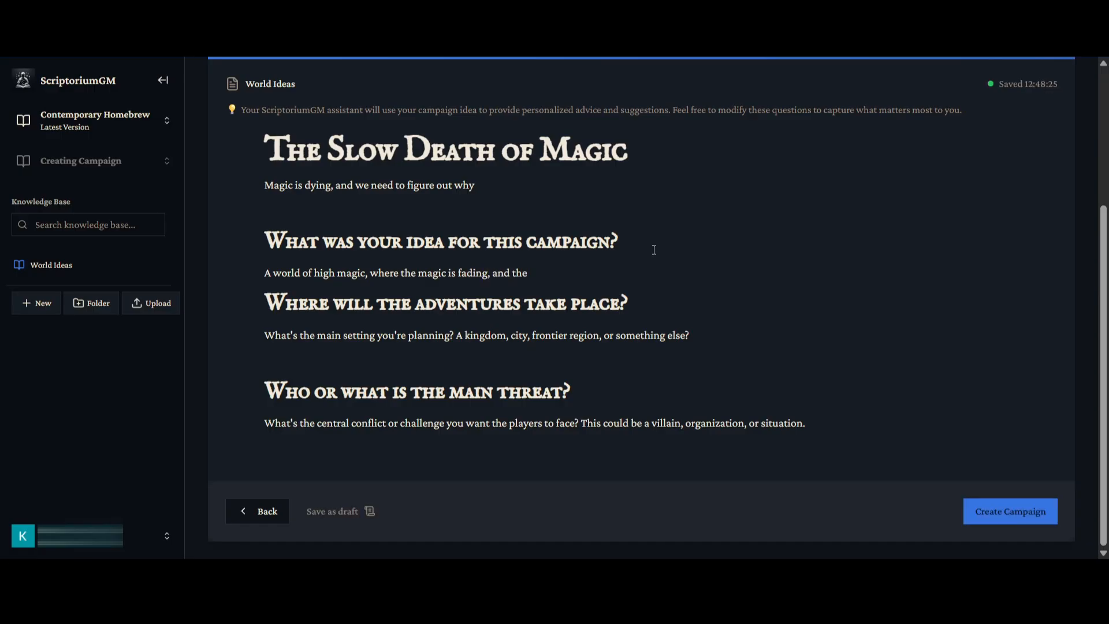
{"action": "type", "text": " mages are very keen to f"}
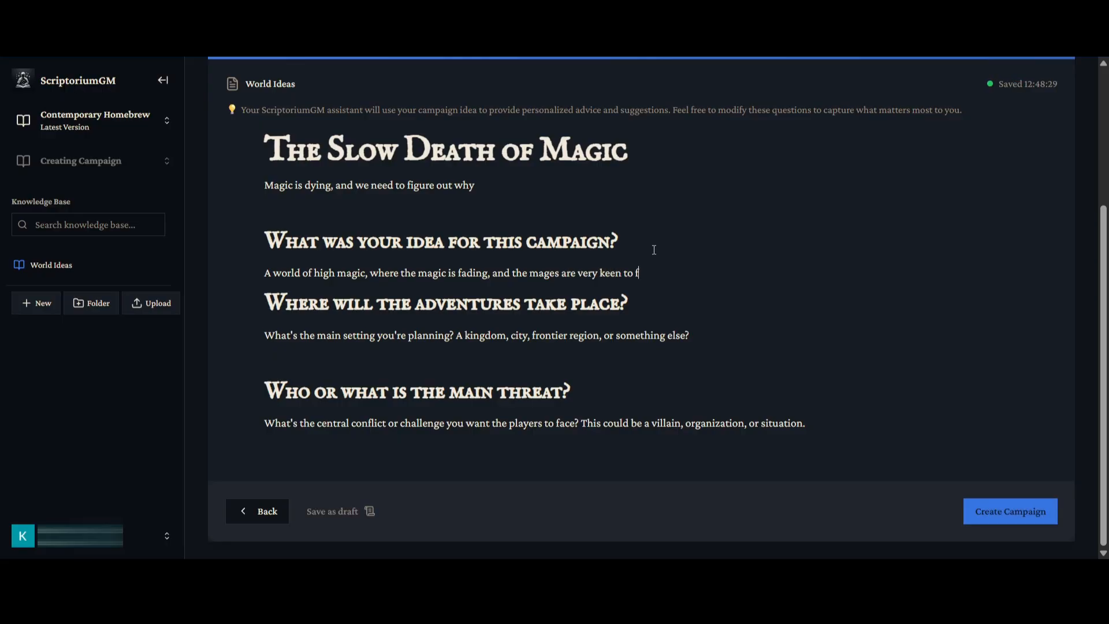
{"action": "type", "text": "igure out why."}
{"action": "key", "text": "BackSpace"}
{"action": "key", "text": "BackSpace"}
{"action": "type", "text": ", and to prevent it."}
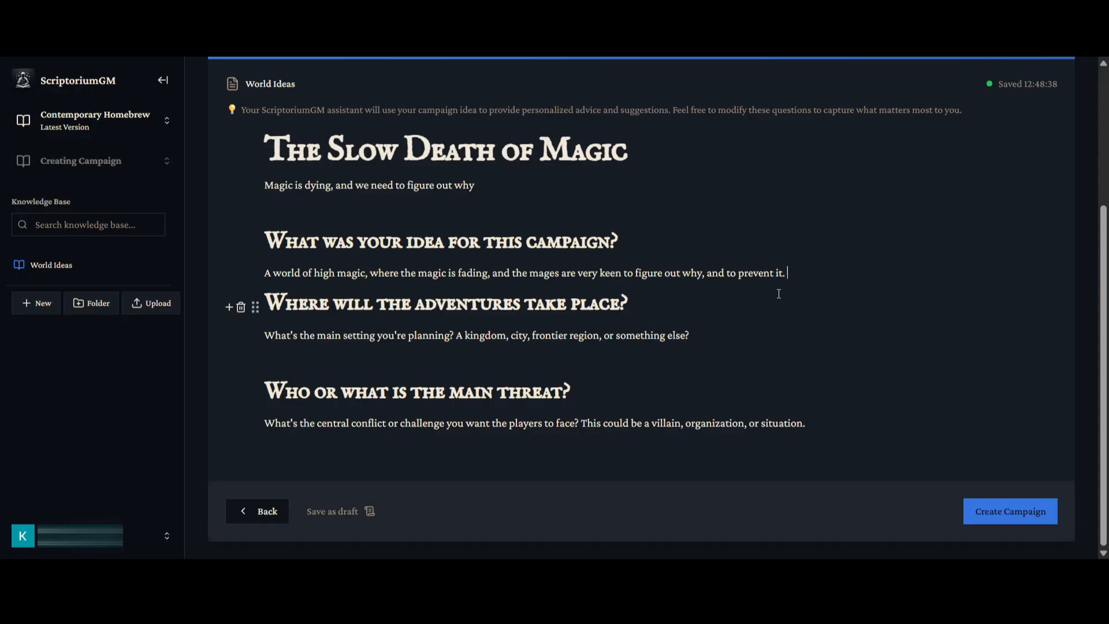
Step: Replace the placeholder under the adventure location question with "This world" and underline the word "world"
{"action": "left_click", "coordinate": [693, 336]}
{"action": "left_click_drag", "start_coordinate": [706, 336], "coordinate": [303, 346]}
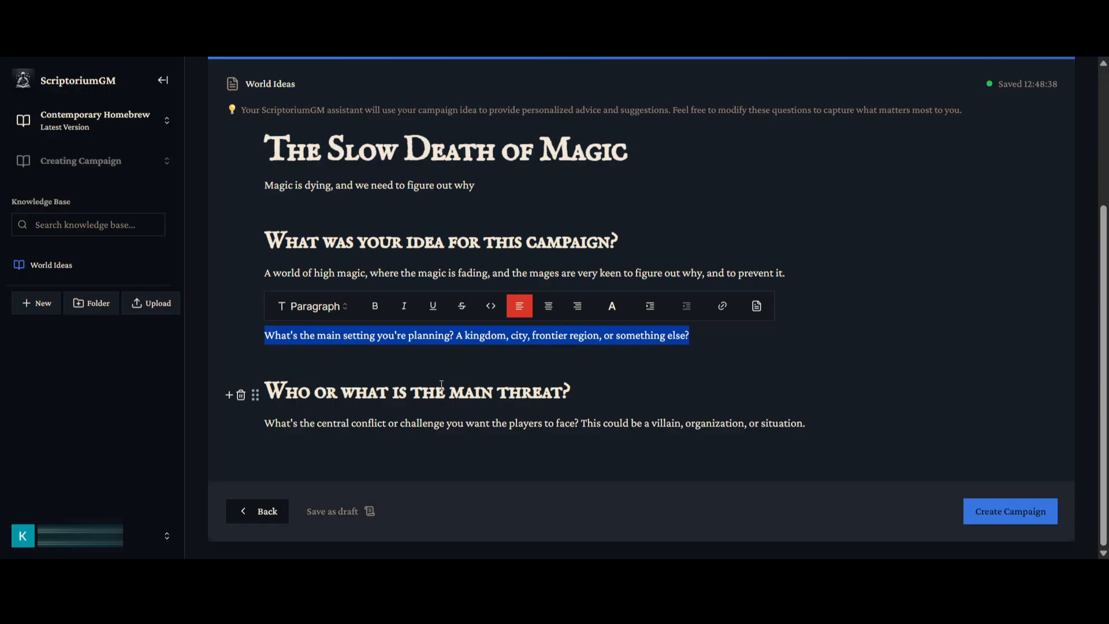
{"action": "type", "text": "This world"}
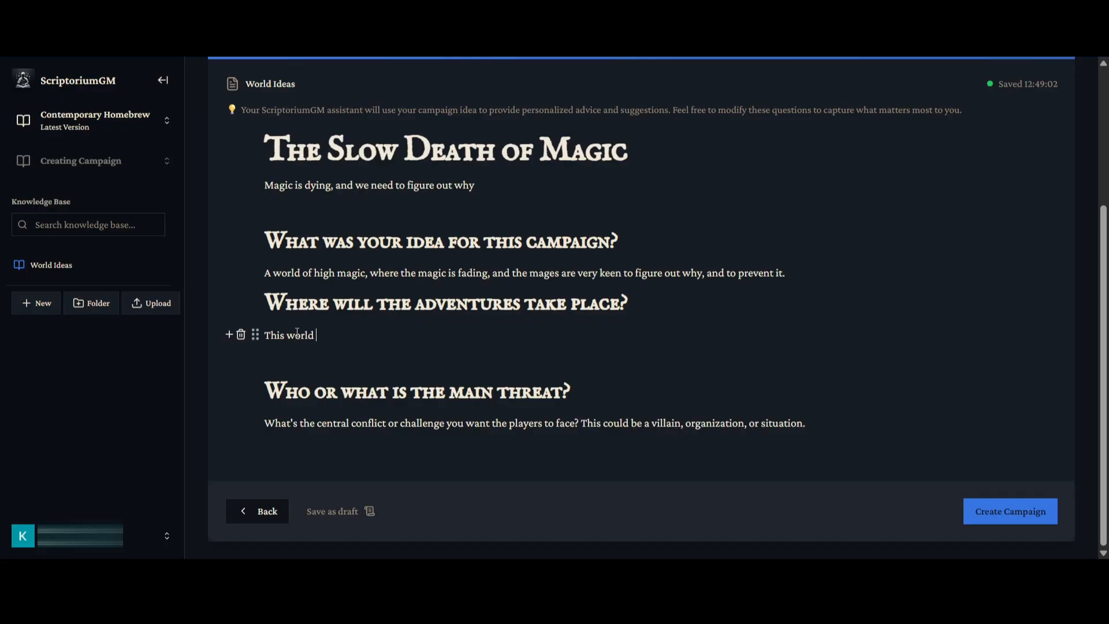
{"action": "double_click", "coordinate": [297, 334]}
{"action": "type", "text": "U"}
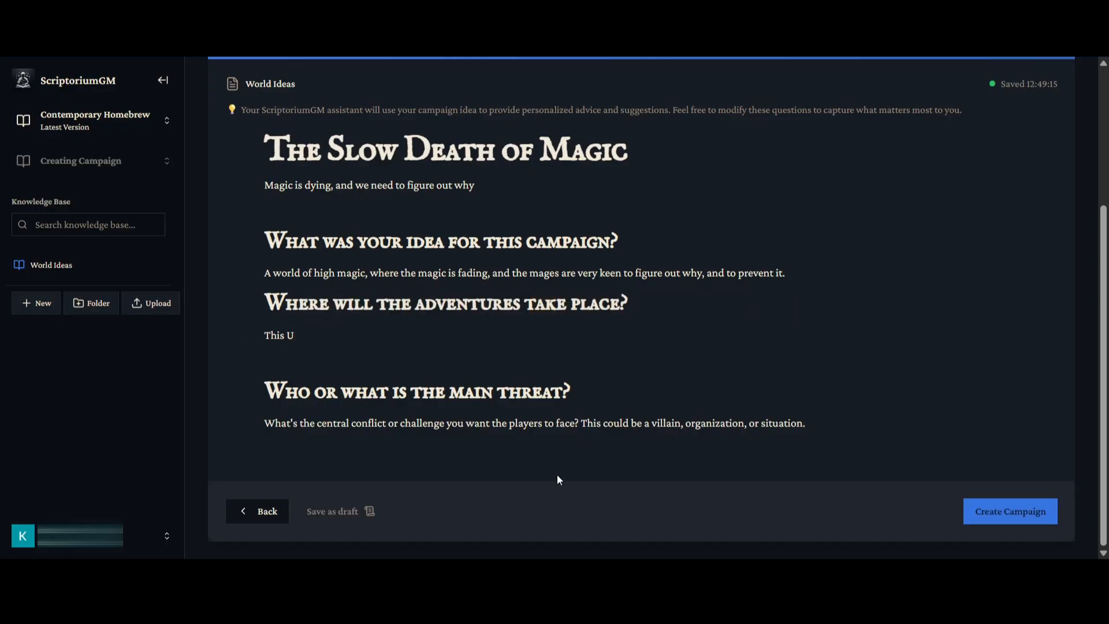
{"action": "key", "text": "ctrl+z"}
{"action": "key", "text": "ctrl+u"}
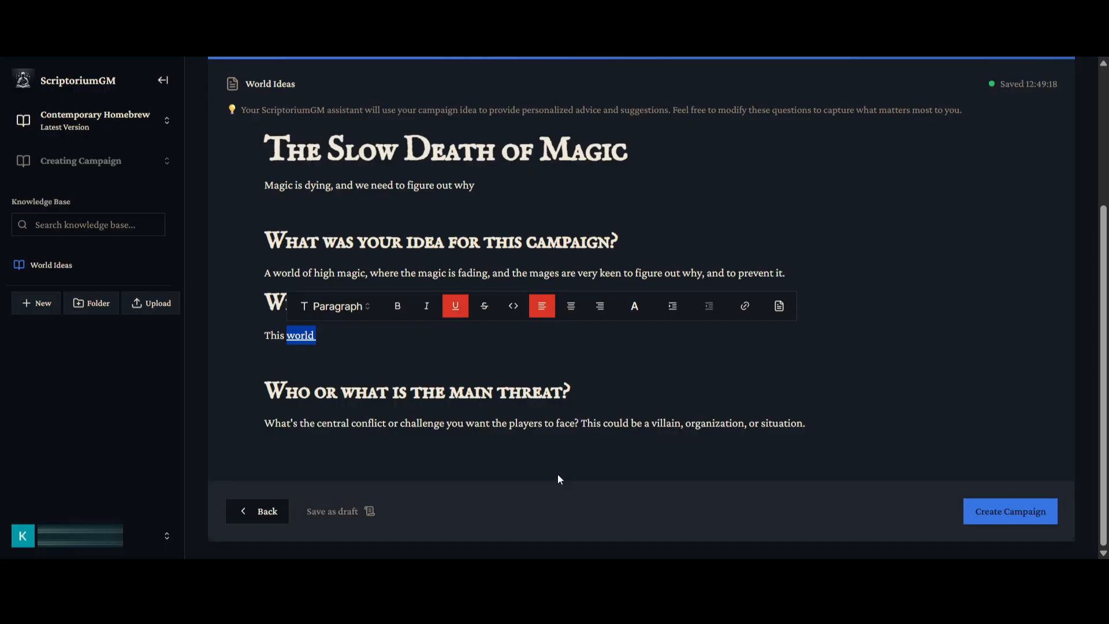
{"action": "left_click", "coordinate": [558, 474]}
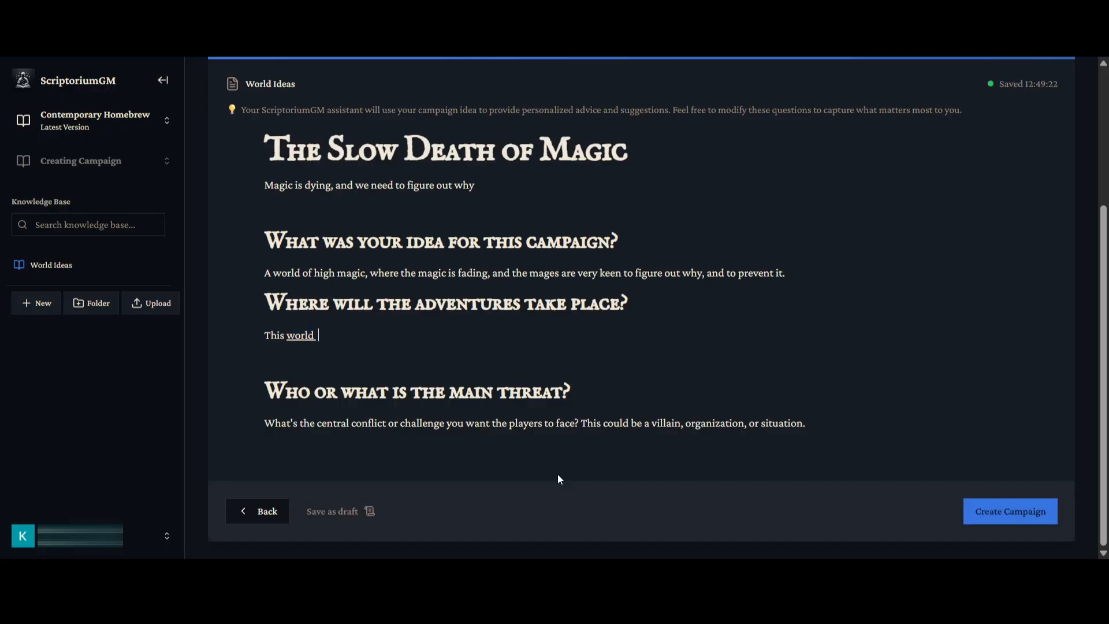
Step: Continue the location answer with "is filled with mages who have the ability to create wonders and powerful spells."
{"action": "type", "text": "is fi"}
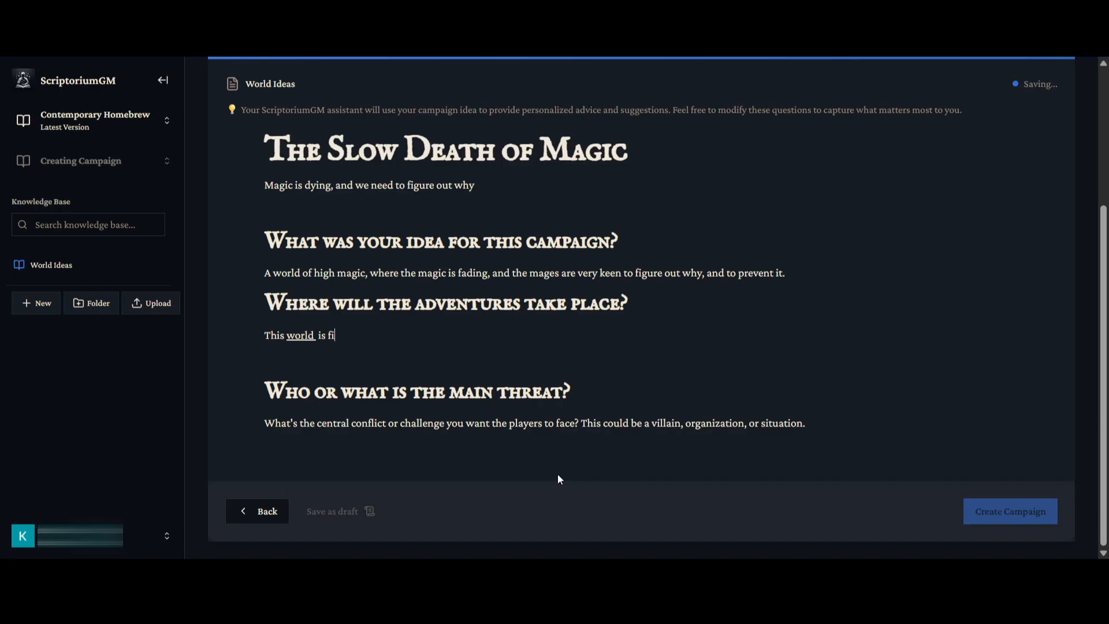
{"action": "type", "text": "lled with mages "}
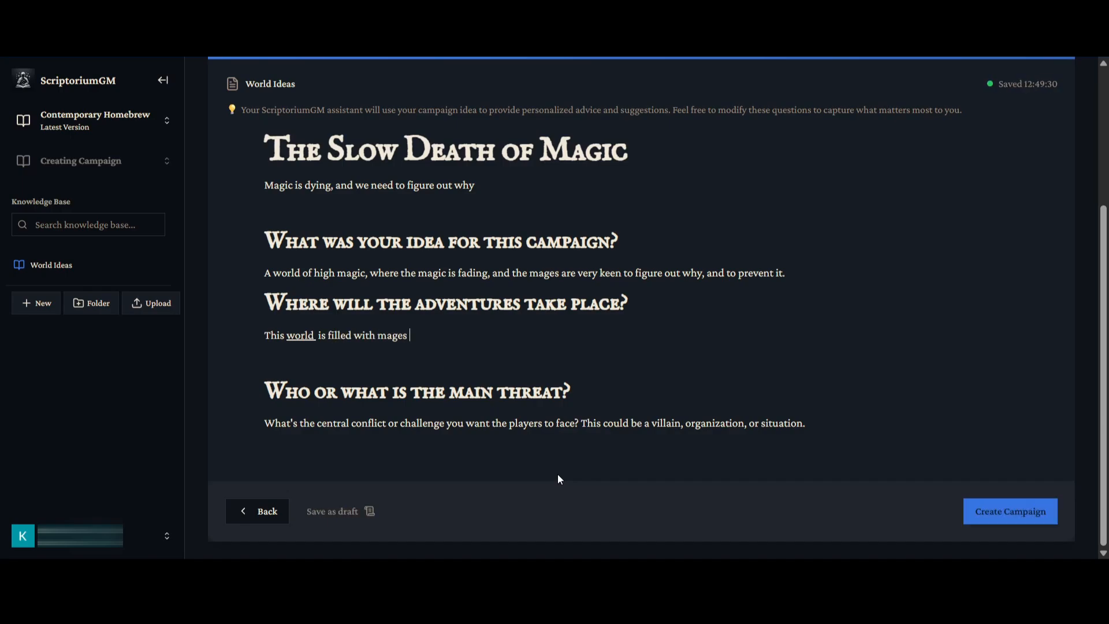
{"action": "type", "text": "who have the ability to c"}
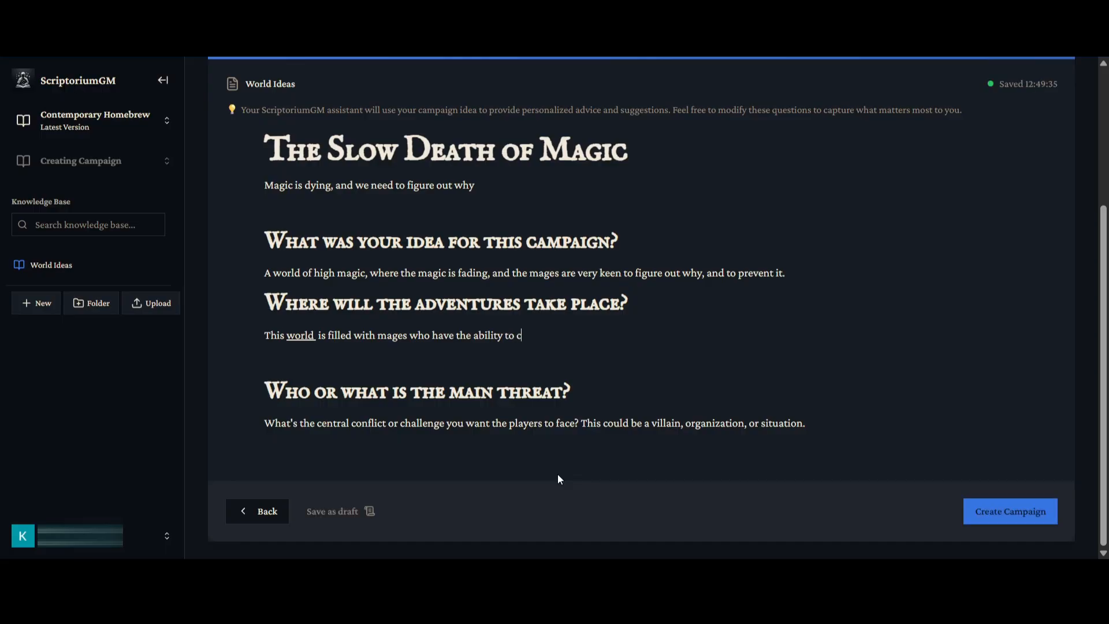
{"action": "type", "text": "reate wonders and "}
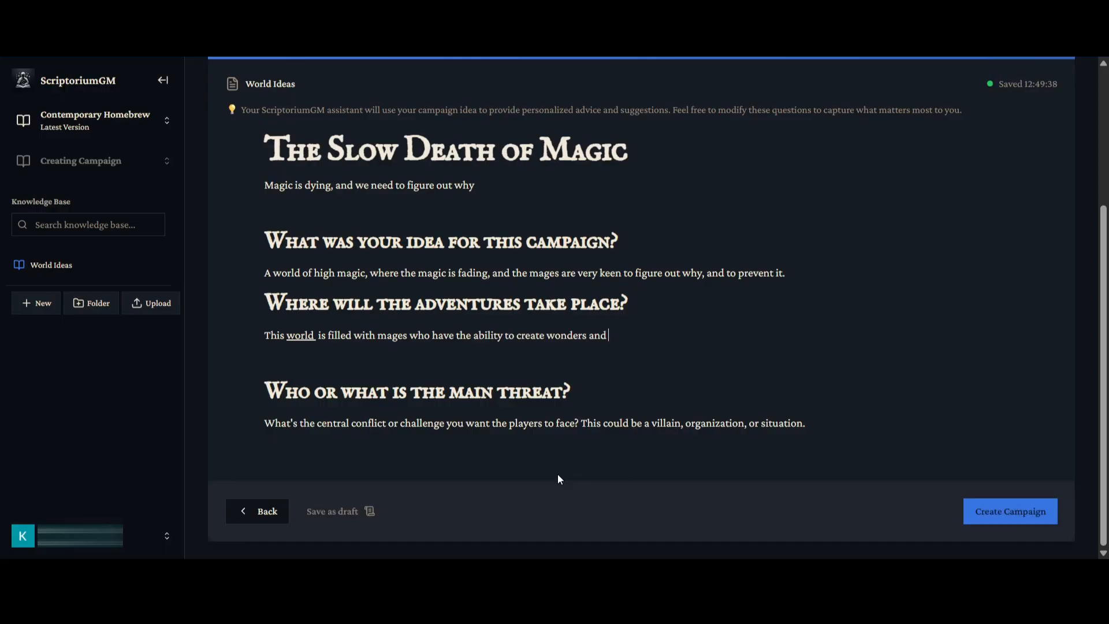
{"action": "type", "text": "powerful spells. The adventures of teh cha"}
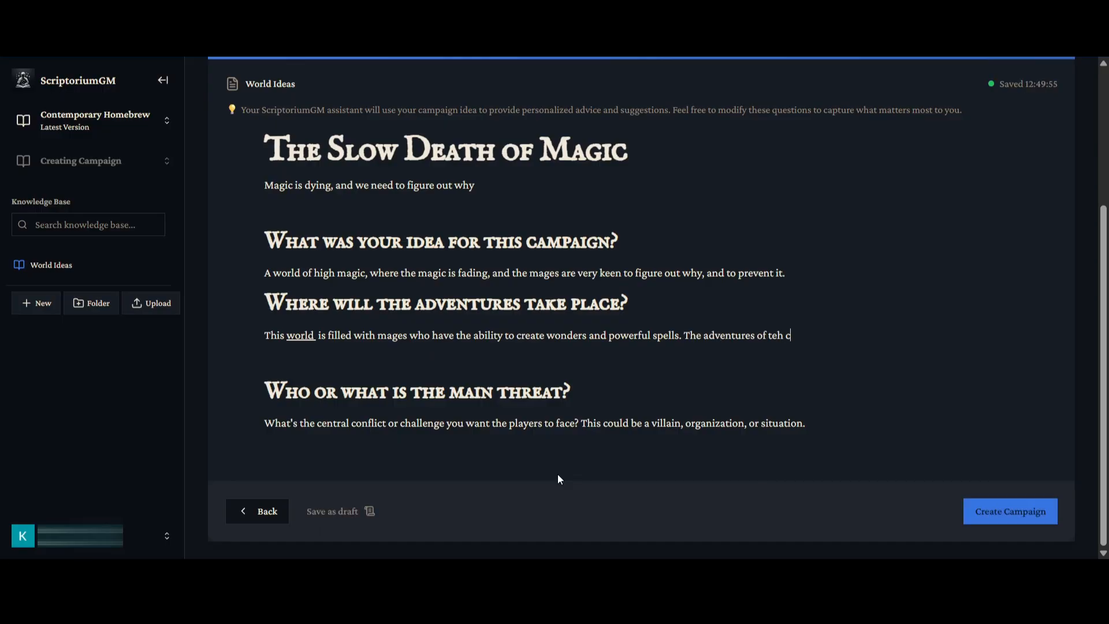
Step: Correct and finish the second location sentence as "The adventures of the campaign will take place across the entire setting."
{"action": "key", "text": "BackSpace"}
{"action": "key", "text": "BackSpace"}
{"action": "key", "text": "BackSpace"}
{"action": "key", "text": "BackSpace"}
{"action": "key", "text": "BackSpace"}
{"action": "key", "text": "BackSpace"}
{"action": "type", "text": "he campaign will take place across the ent"}
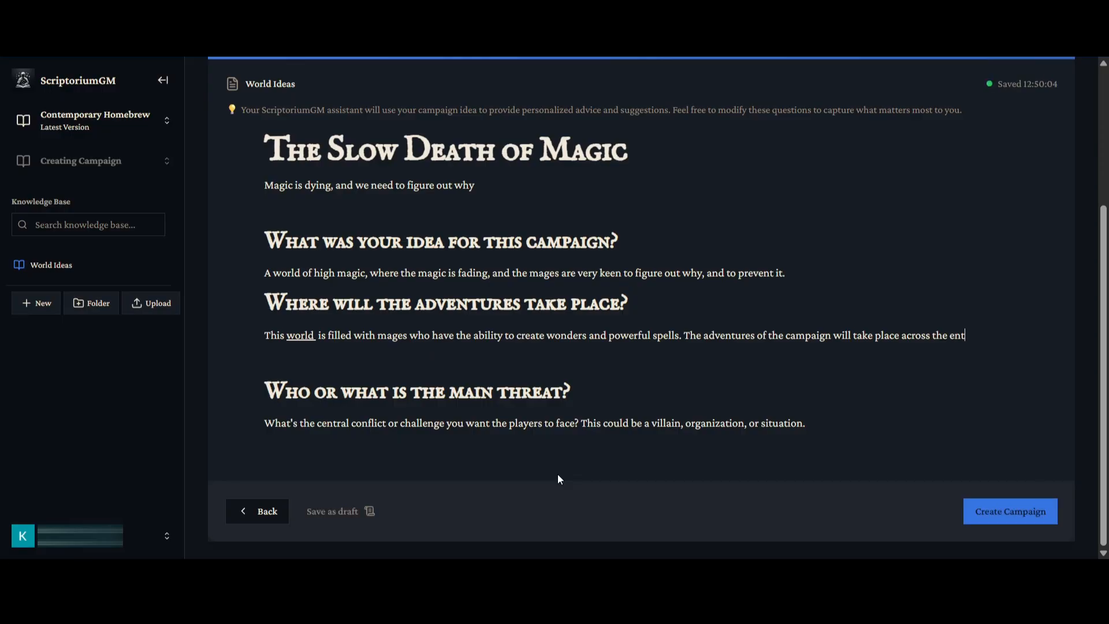
{"action": "type", "text": "ire setting. "}
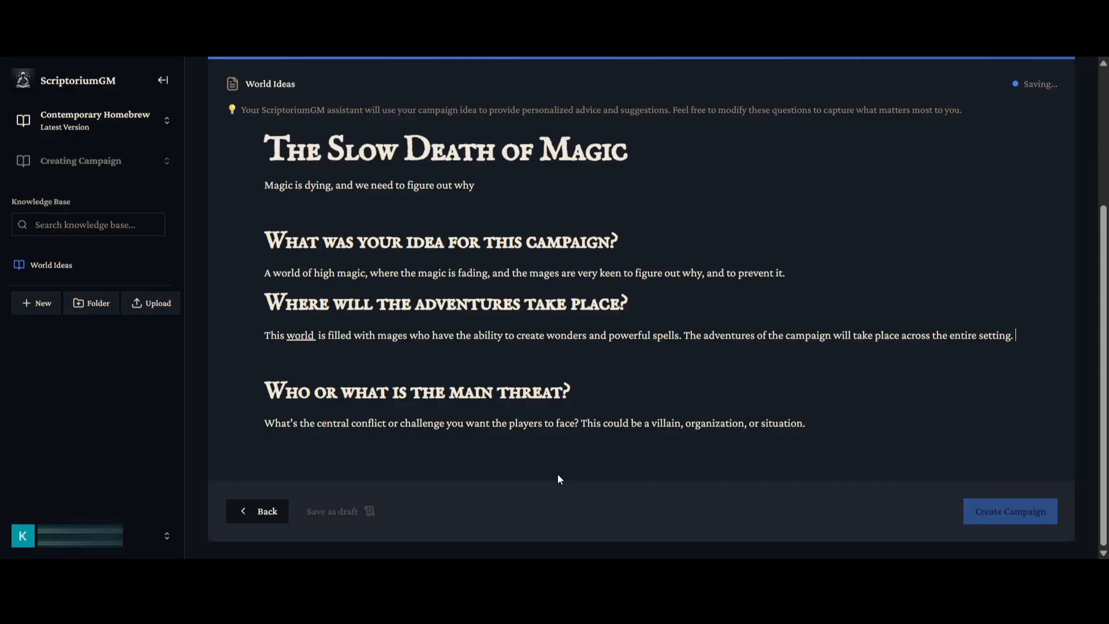
Step: Add the sentence "Multiple adventures could take place within different locations." to the end of the location answer
{"action": "type", "text": "Multiple adventur"}
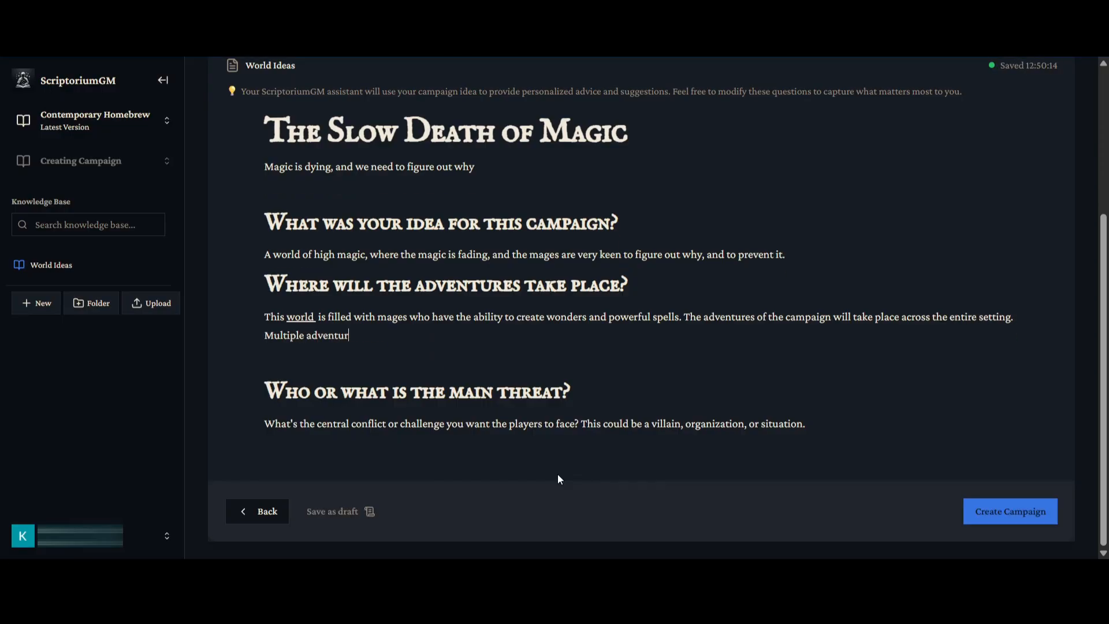
{"action": "type", "text": "es could take place wihtin"}
{"action": "key", "text": "BackSpace"}
{"action": "key", "text": "BackSpace"}
{"action": "key", "text": "BackSpace"}
{"action": "key", "text": "BackSpace"}
{"action": "type", "text": "thin different locations."}
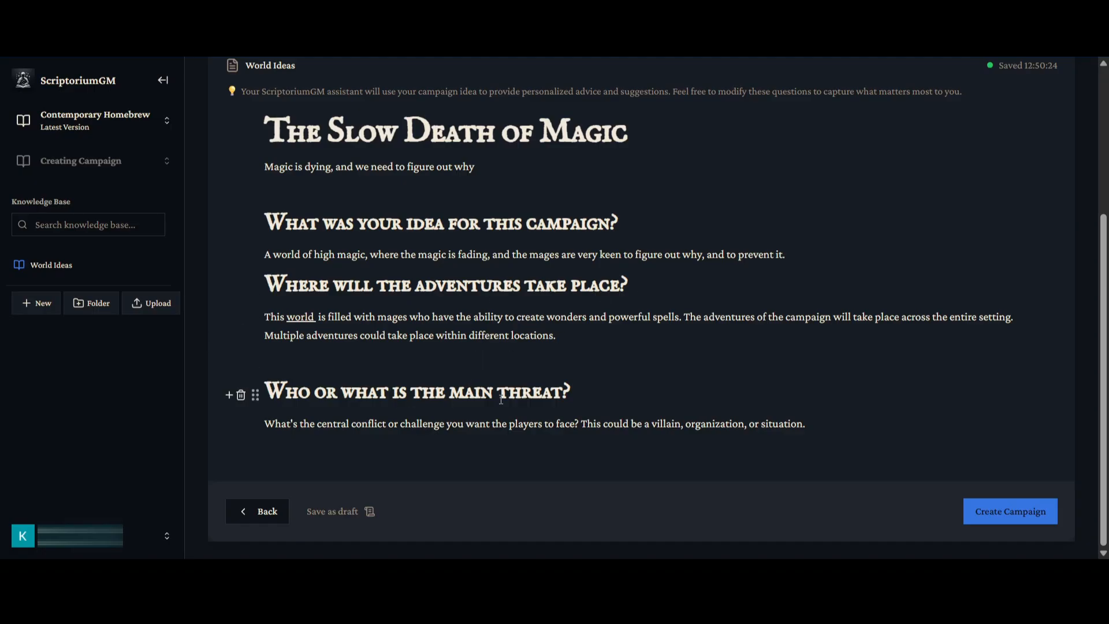
Step: Replace the placeholder under the main threat question with "Magic is dying."
{"action": "left_click_drag", "start_coordinate": [266, 424], "coordinate": [834, 482]}
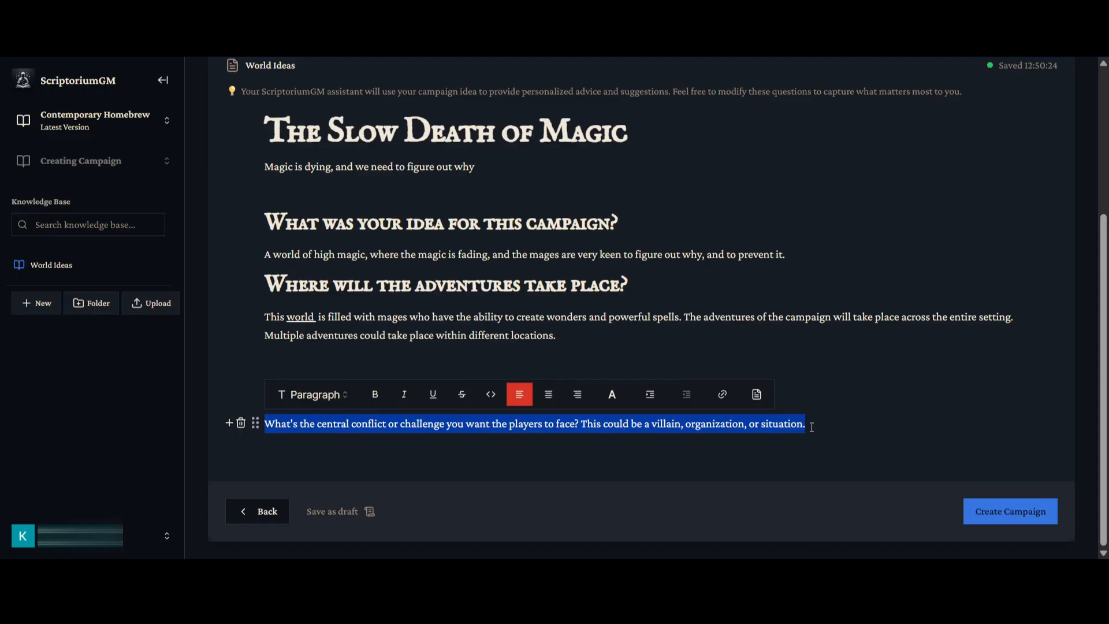
{"action": "key", "text": "BackSpace"}
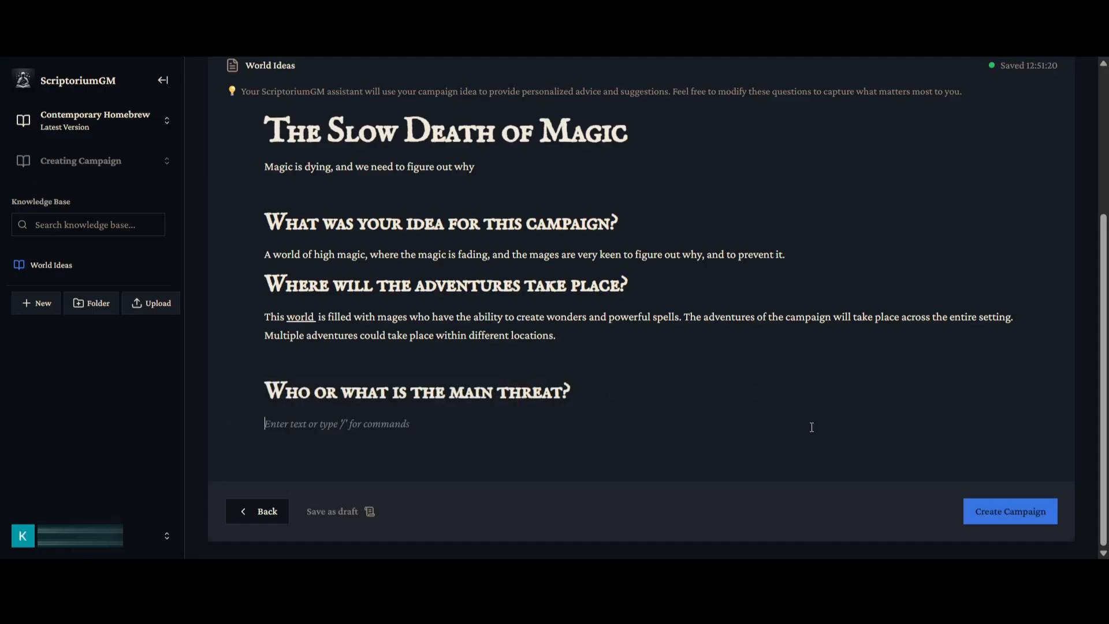
{"action": "type", "text": "Magic is dying."}
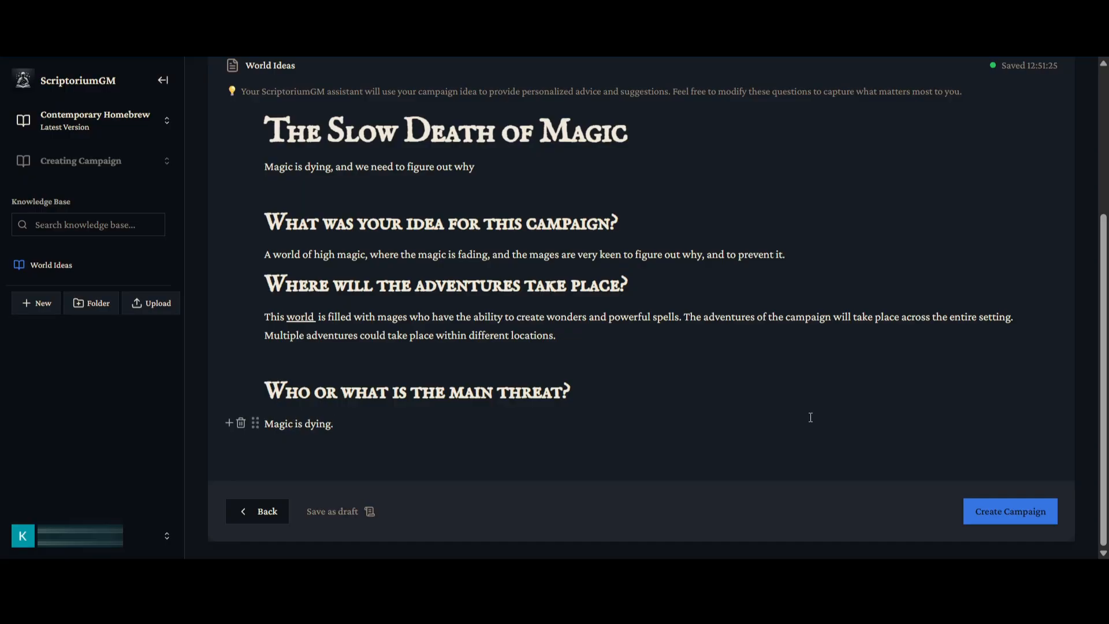
Step: Review the completed World Ideas answers and create the campaign
{"action": "scroll", "coordinate": [807, 431], "scroll_direction": "up", "scroll_amount": 1}
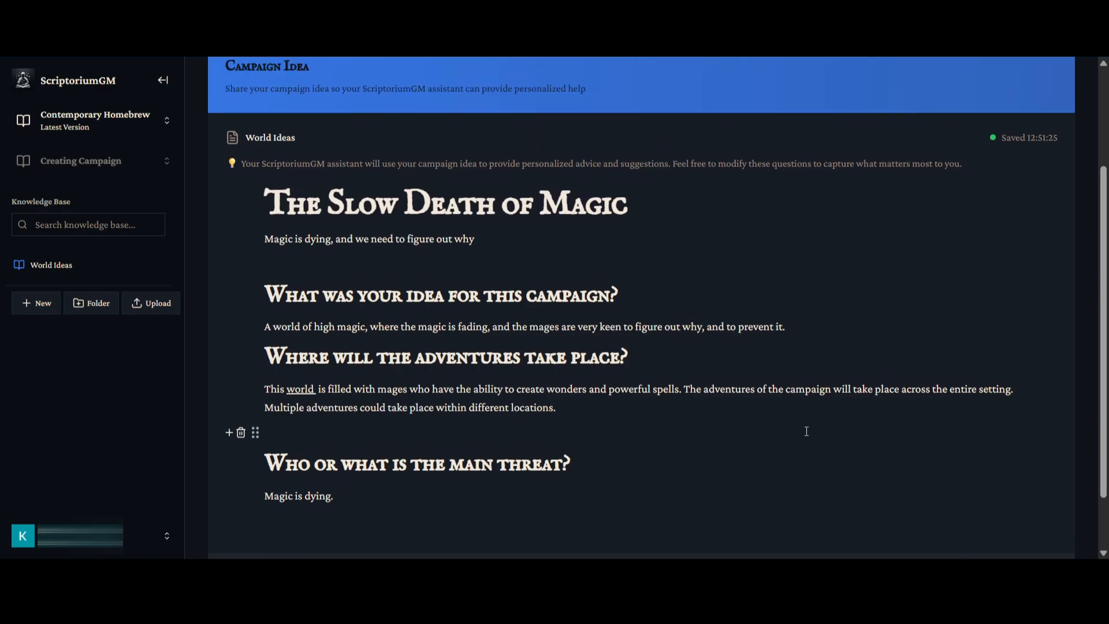
{"action": "scroll", "coordinate": [806, 431], "scroll_direction": "down", "scroll_amount": 1}
{"action": "scroll", "coordinate": [575, 374], "scroll_direction": "up", "scroll_amount": 1}
{"action": "scroll", "coordinate": [930, 454], "scroll_direction": "down", "scroll_amount": 1}
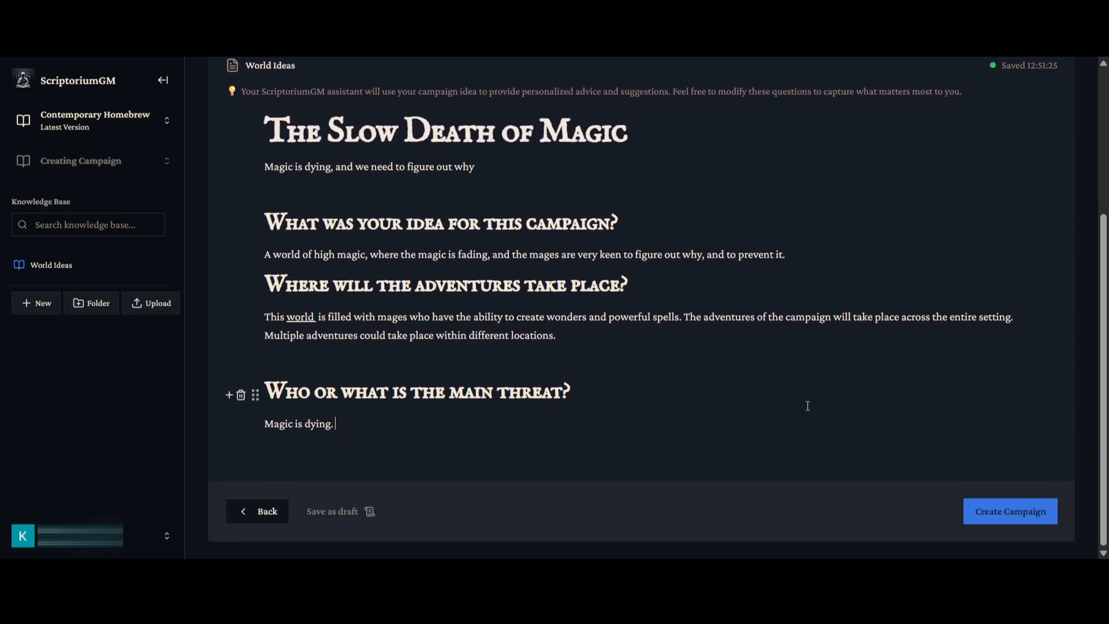
{"action": "left_click", "coordinate": [989, 515]}
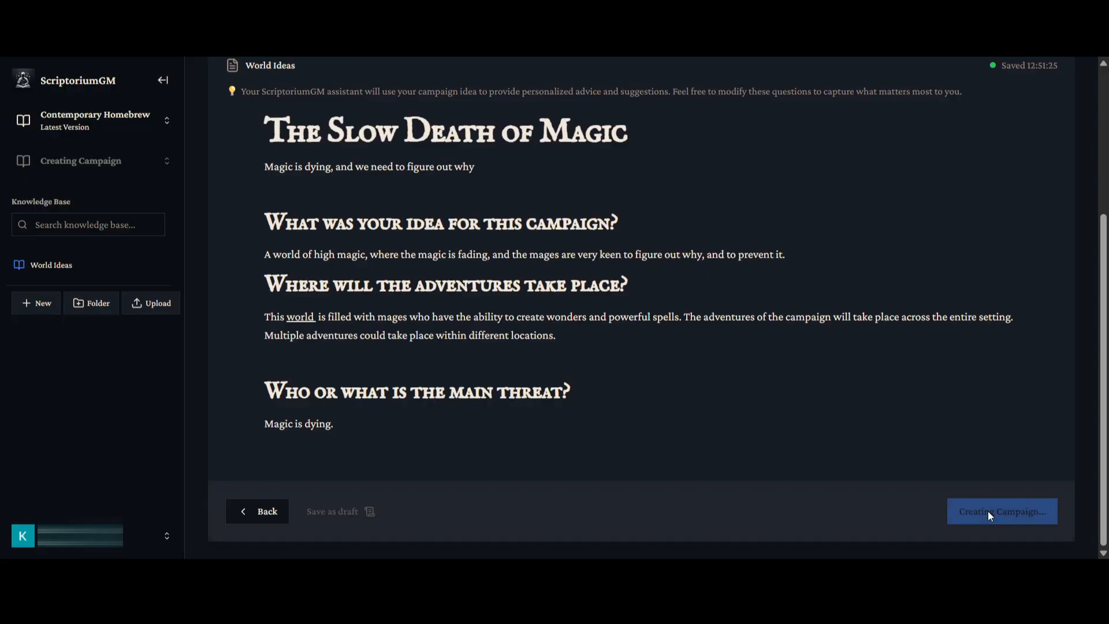